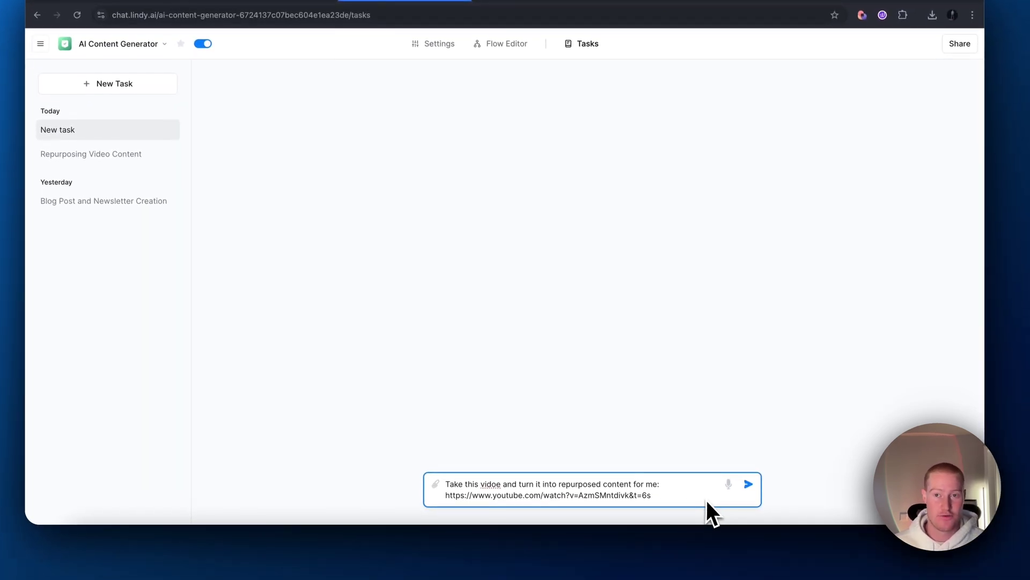
Send the drafted video-repurposing request to Lindy, then open its linked Bolt.new YouTube video
left_click(500, 43)
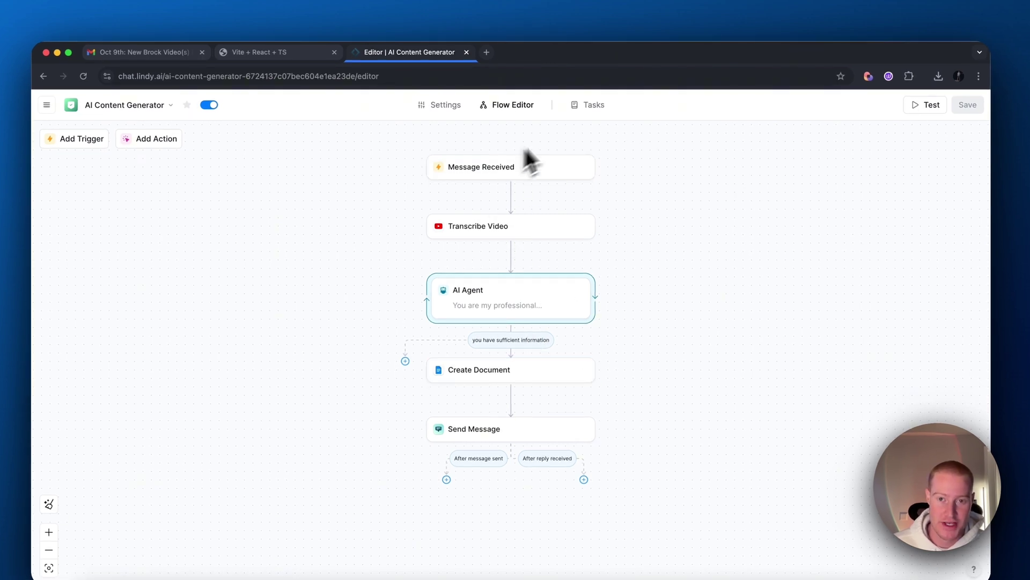
left_click(585, 107)
left_click_drag(668, 553, 515, 535)
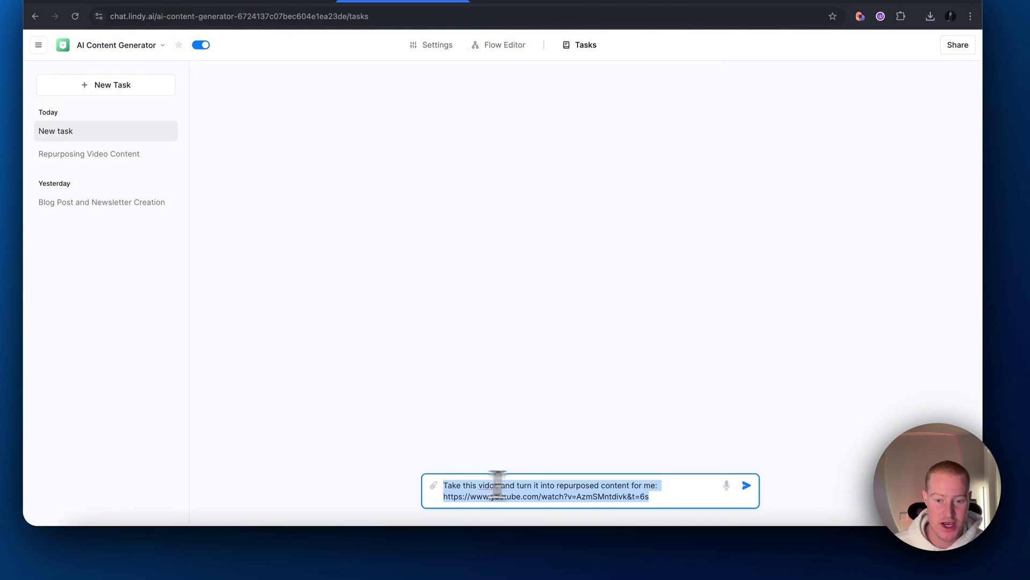
left_click(674, 502)
key("Return")
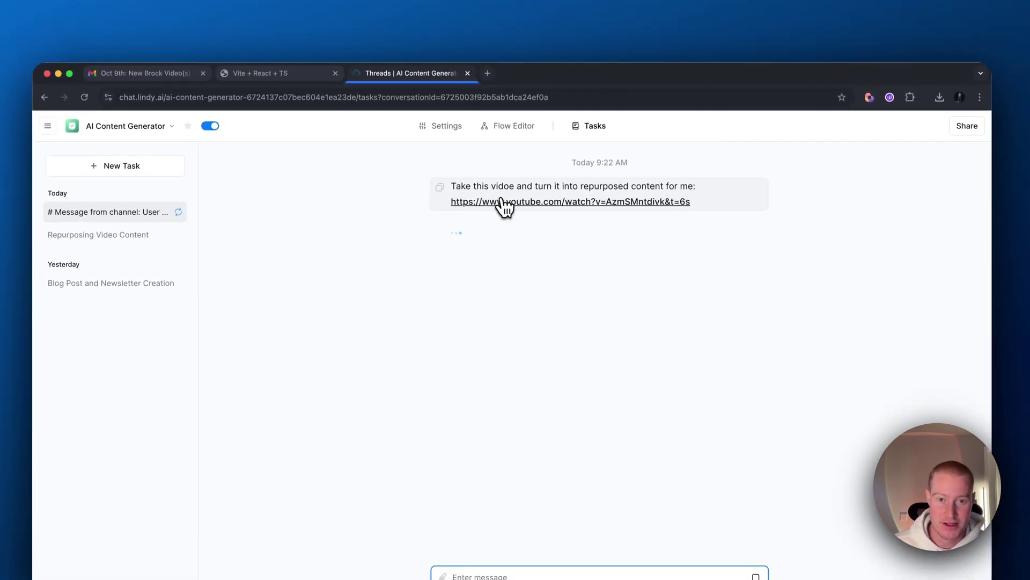
left_click(504, 204)
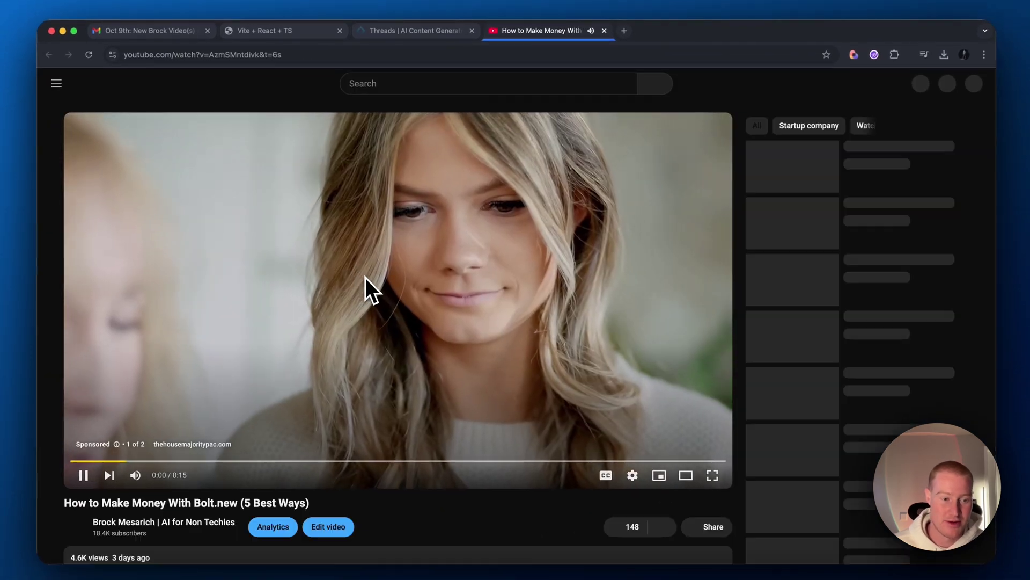
Review the Bolt.new video's description, then return to the running Lindy task
scroll(665, 437, "down", 7)
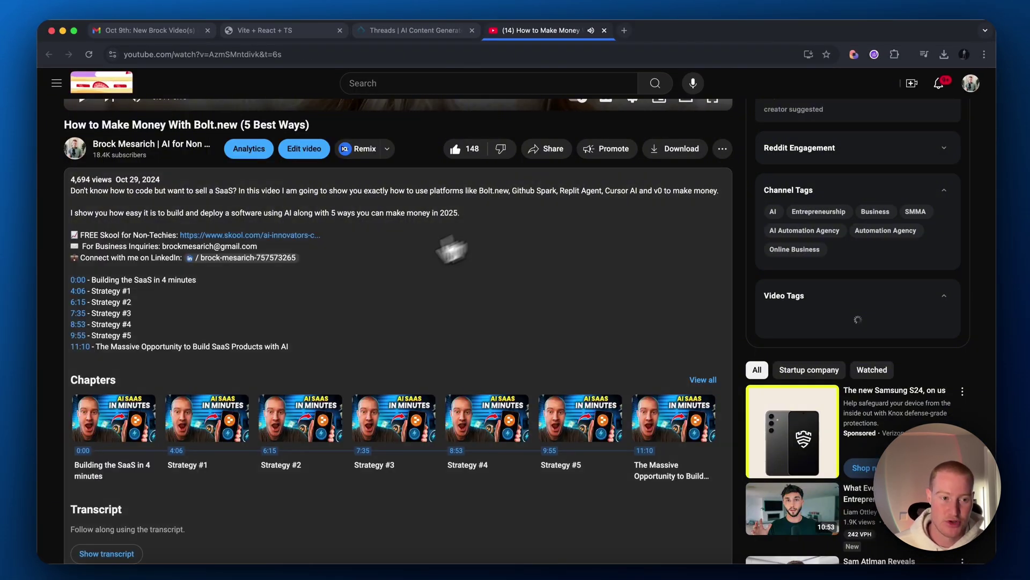
left_click(606, 57)
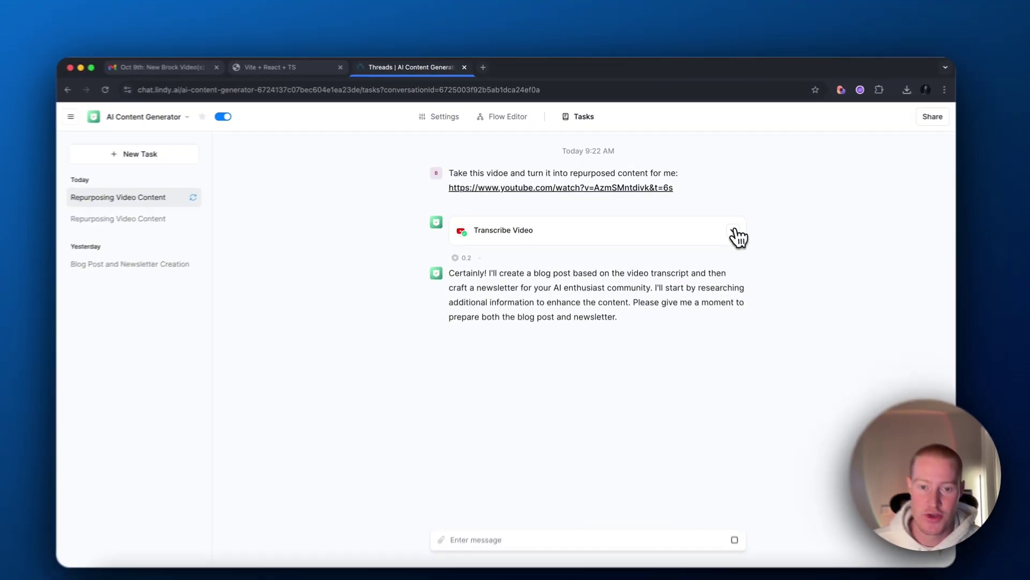
Inspect the Transcribe Video step's input and result, then collapse it
left_click(735, 233)
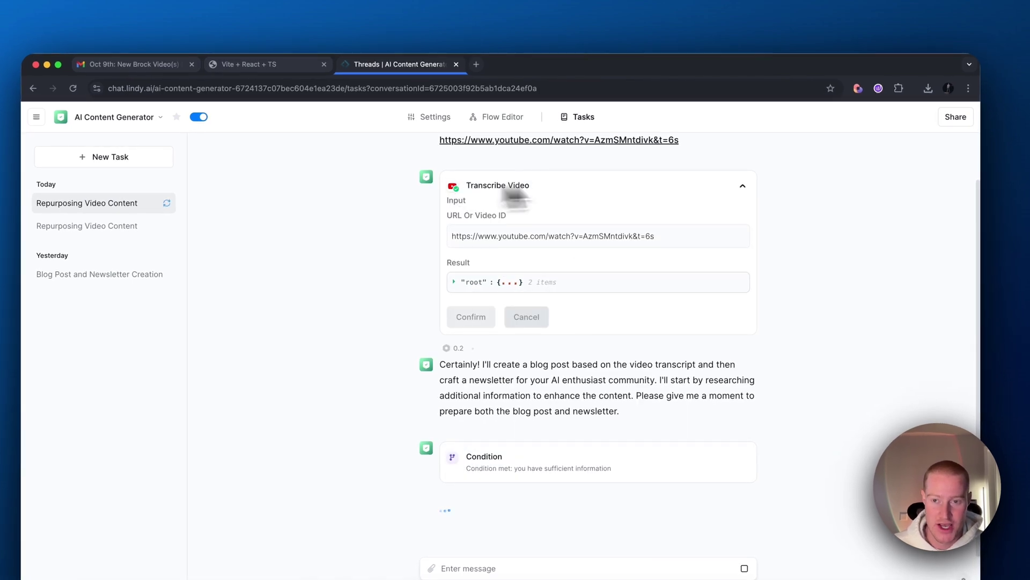
left_click(743, 187)
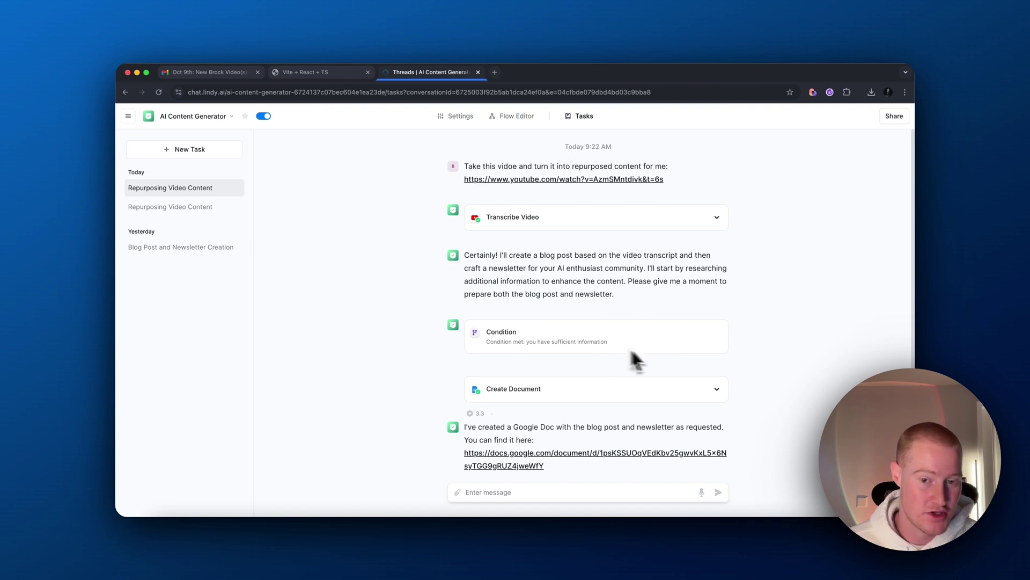
scroll(688, 391, "down", 3)
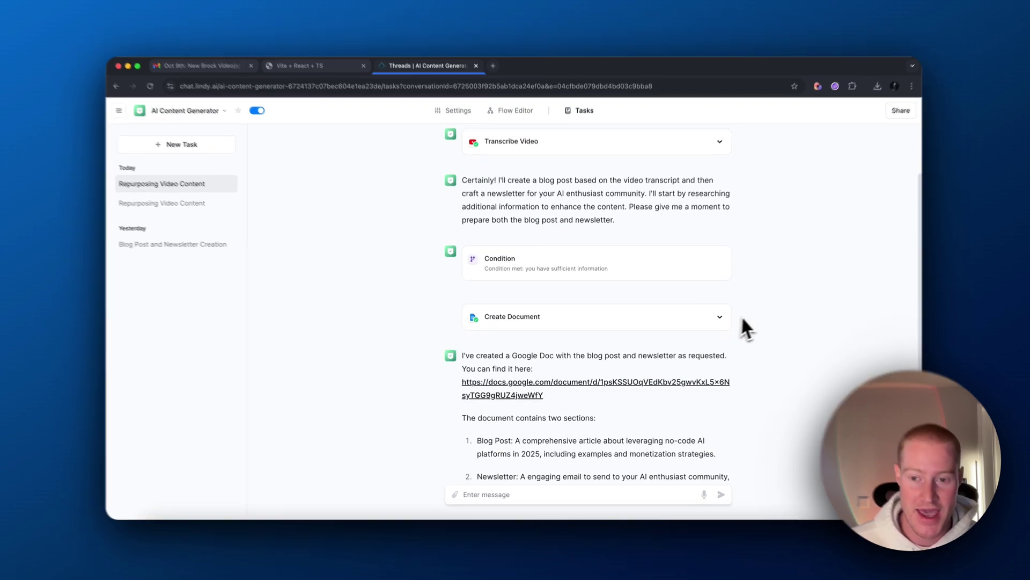
Check the Create Document step's generated title, then open the resulting Google Doc
left_click(720, 317)
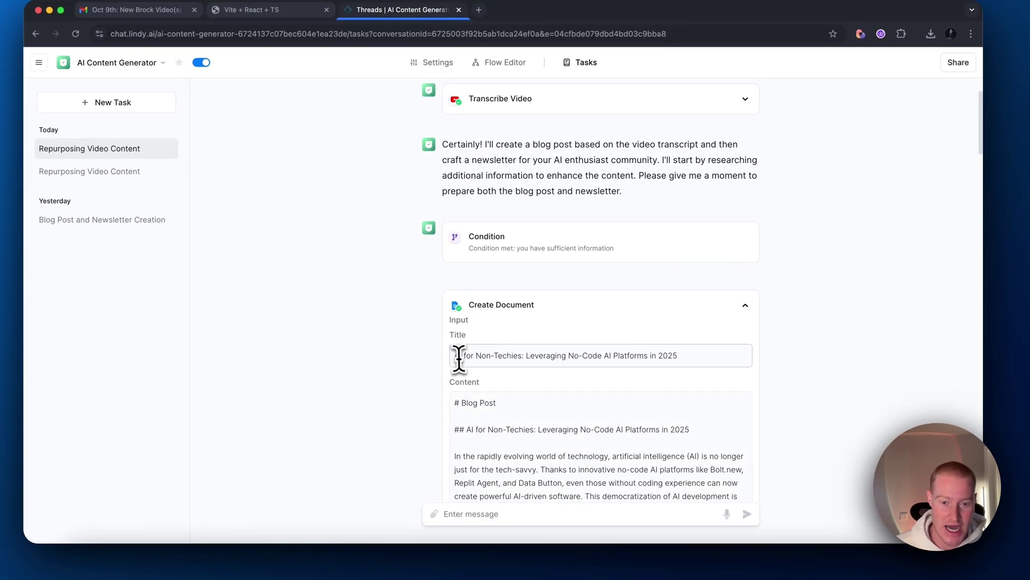
left_click_drag(459, 356, 679, 362)
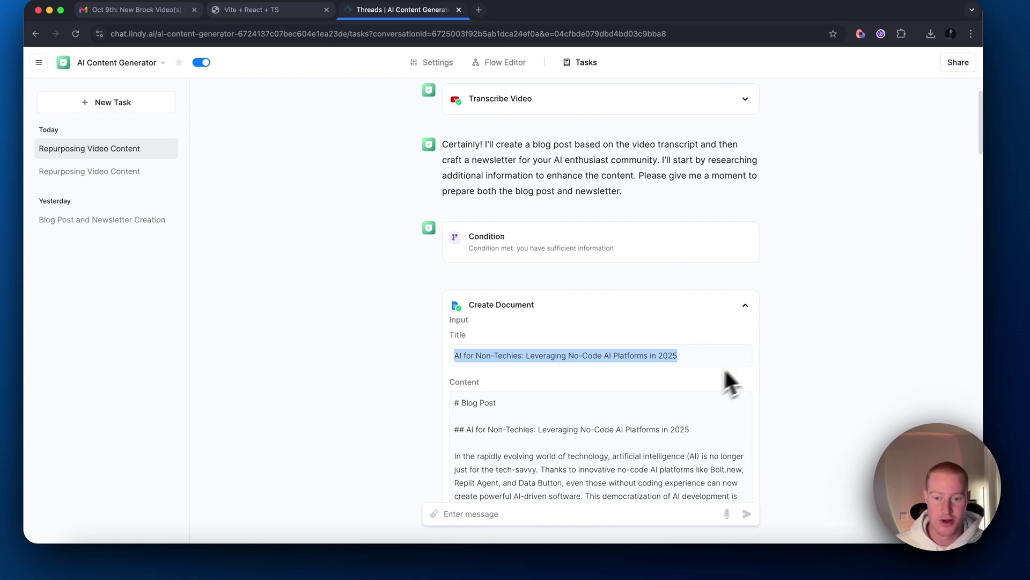
left_click(720, 339)
left_click(746, 305)
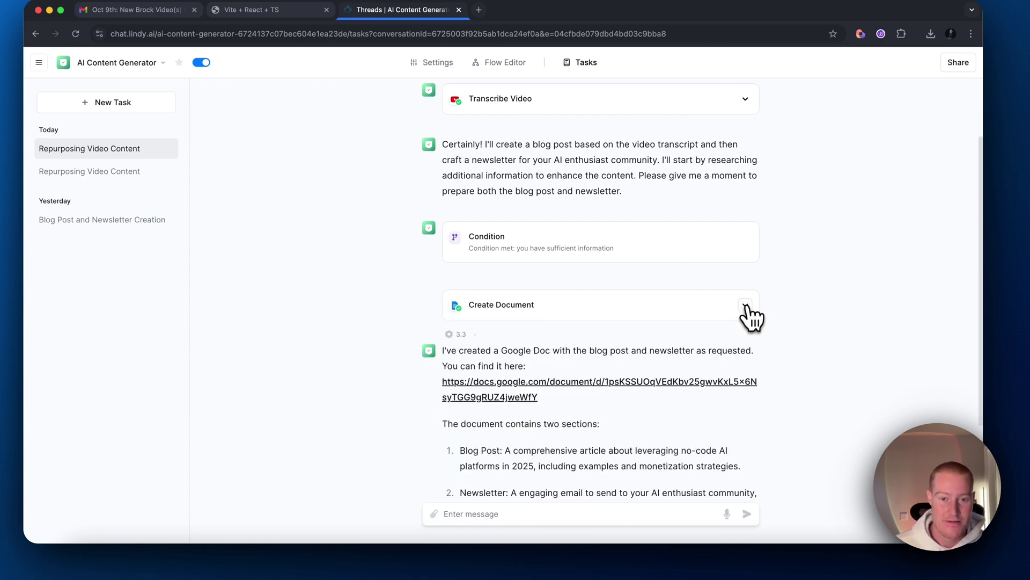
scroll(671, 367, "down", 3)
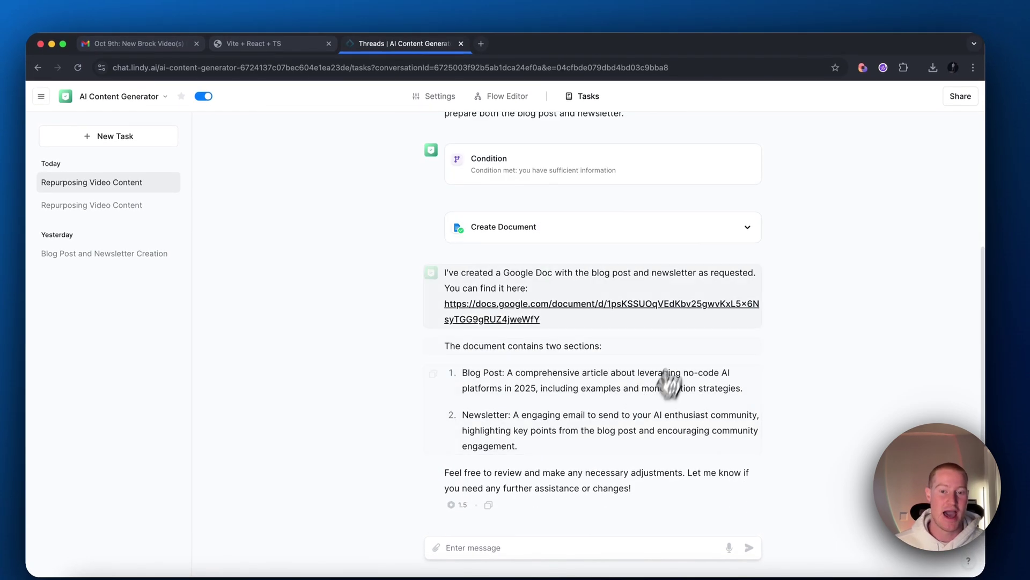
left_click(498, 310)
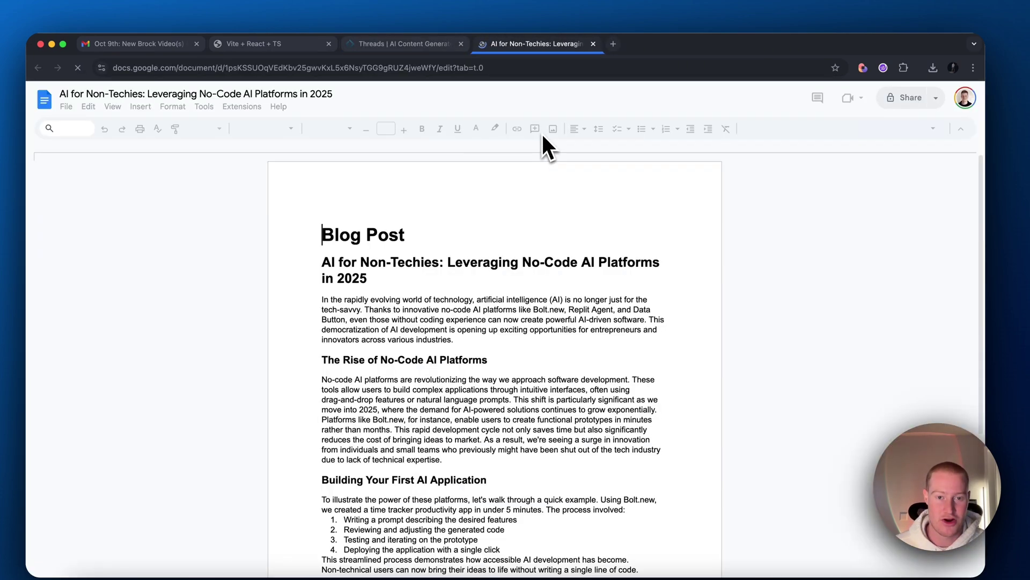
left_click_drag(323, 209, 537, 336)
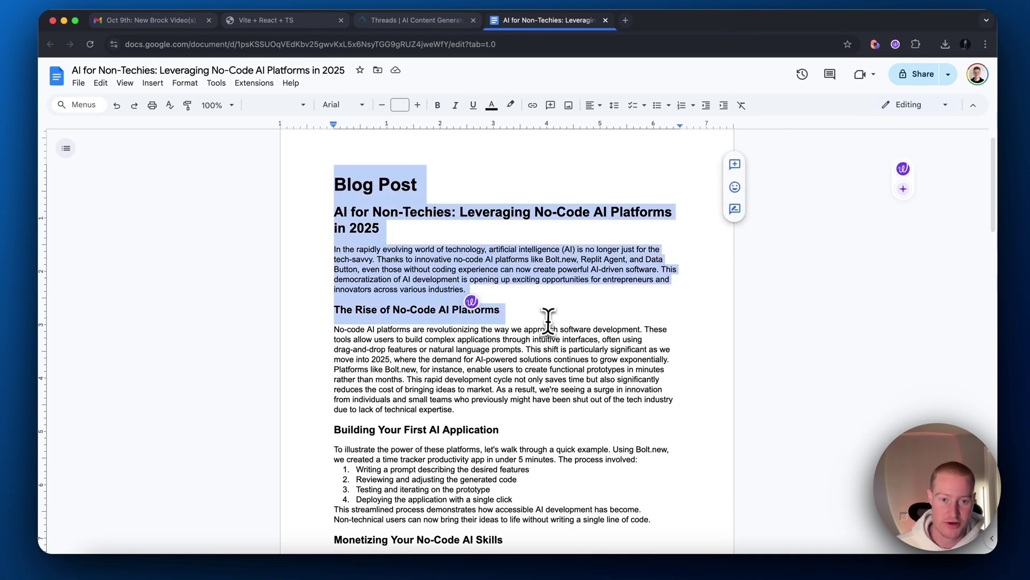
key("Right")
scroll(424, 231, "down", 10)
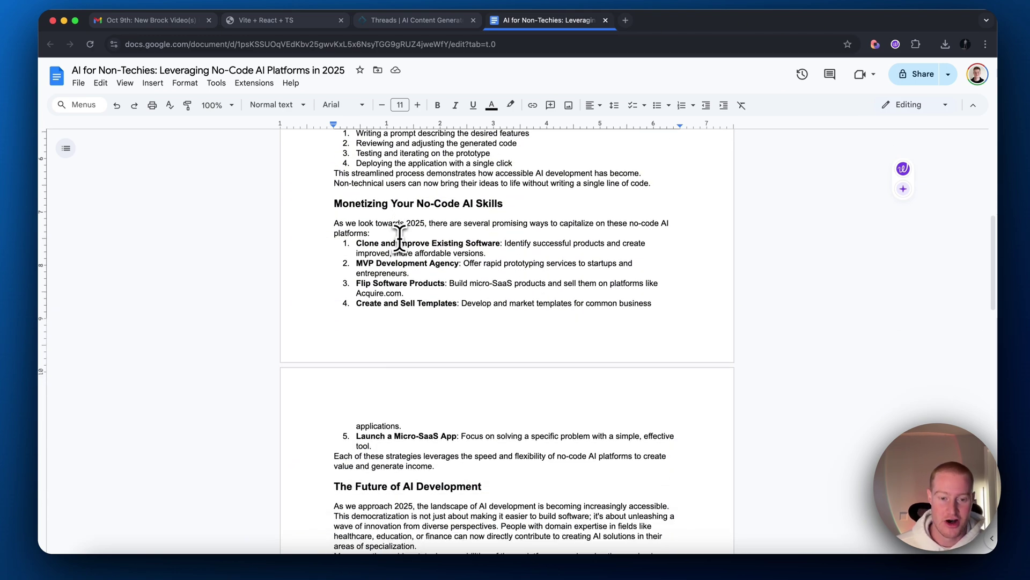
scroll(404, 251, "down", 4)
left_click_drag(334, 306, 674, 332)
scroll(671, 346, "down", 5)
scroll(660, 379, "up", 10)
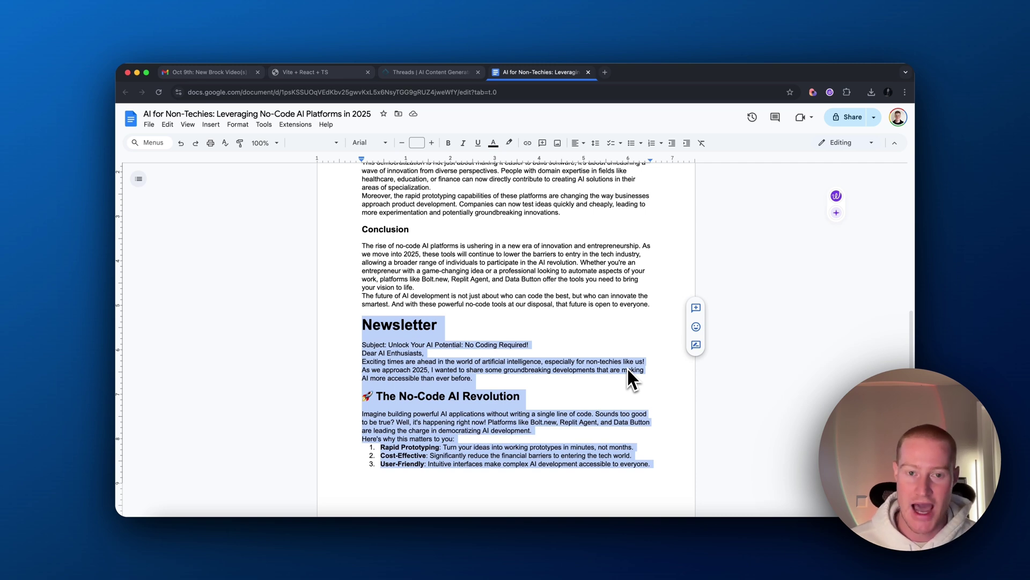
scroll(445, 349, "down", 5)
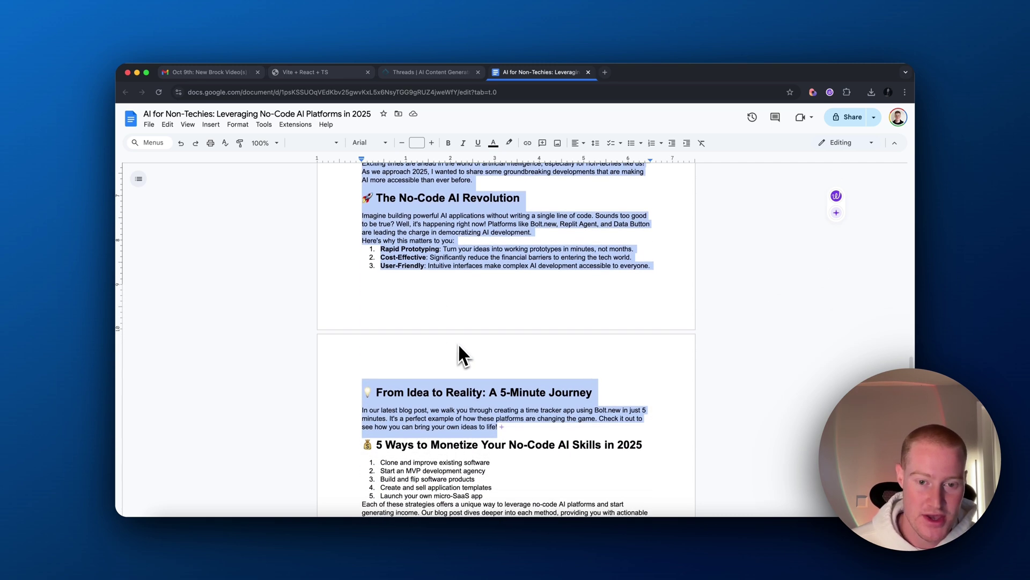
key("cmd+v")
scroll(461, 326, "up", 8)
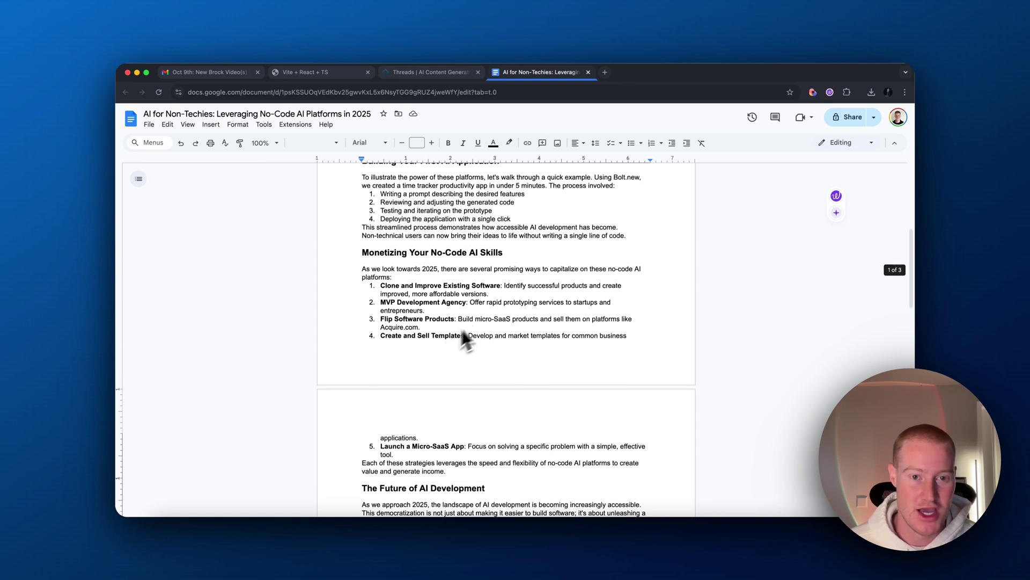
scroll(486, 312, "up", 4)
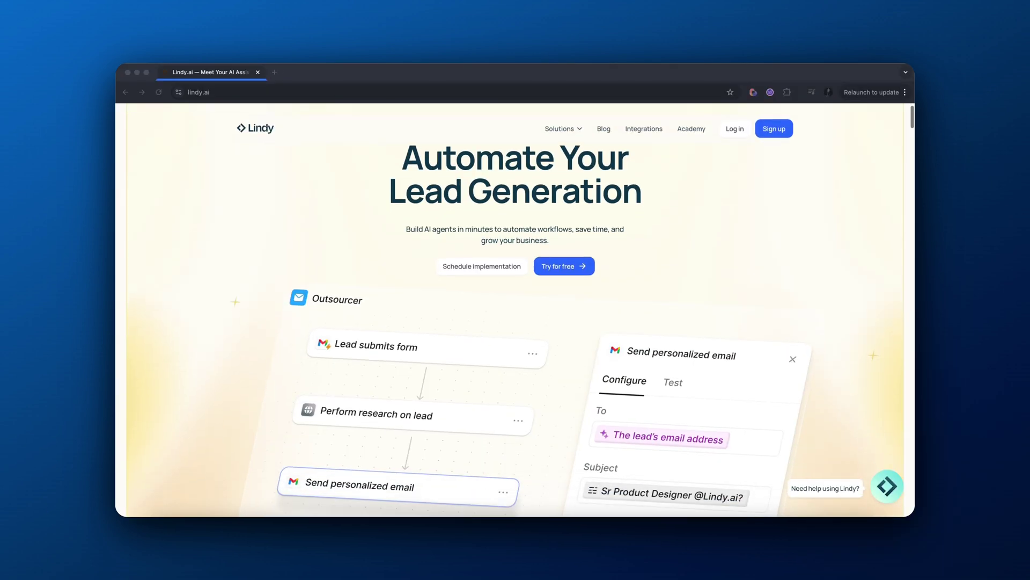
scroll(516, 311, "down", 3)
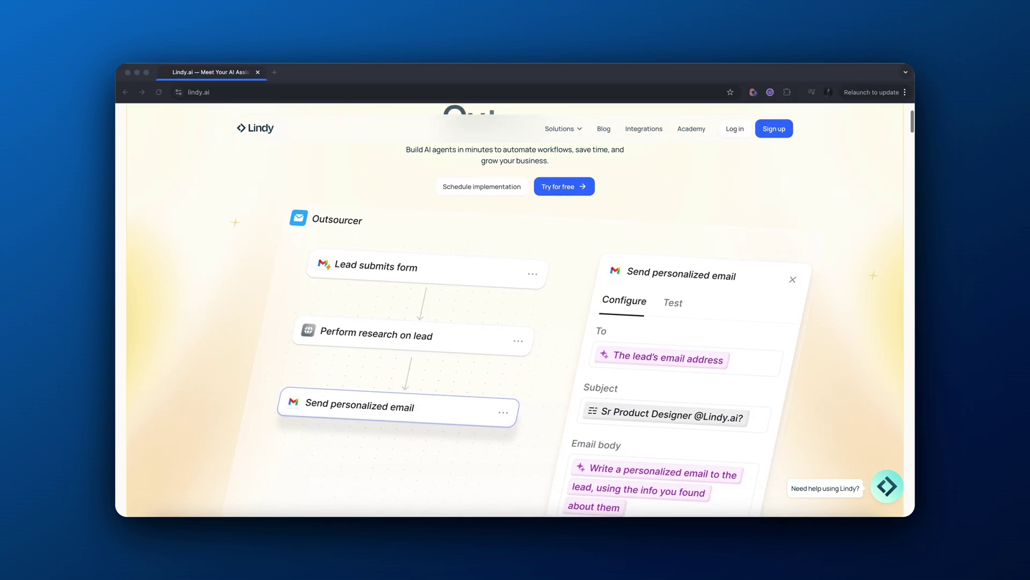
Create a new blank Lindy, 'New Lindy 2', using Start from scratch
scroll(515, 311, "down", 10)
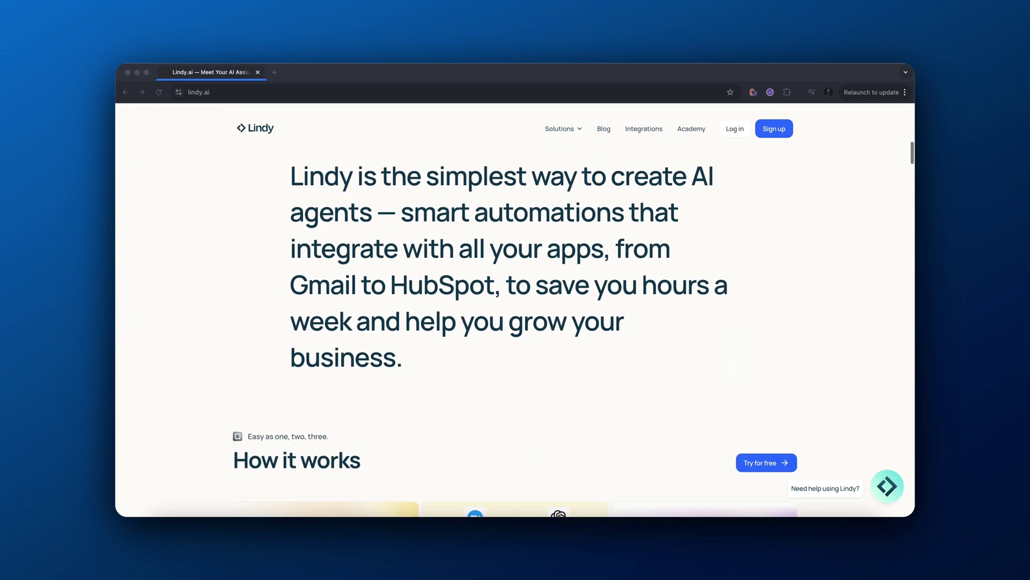
scroll(515, 311, "down", 15)
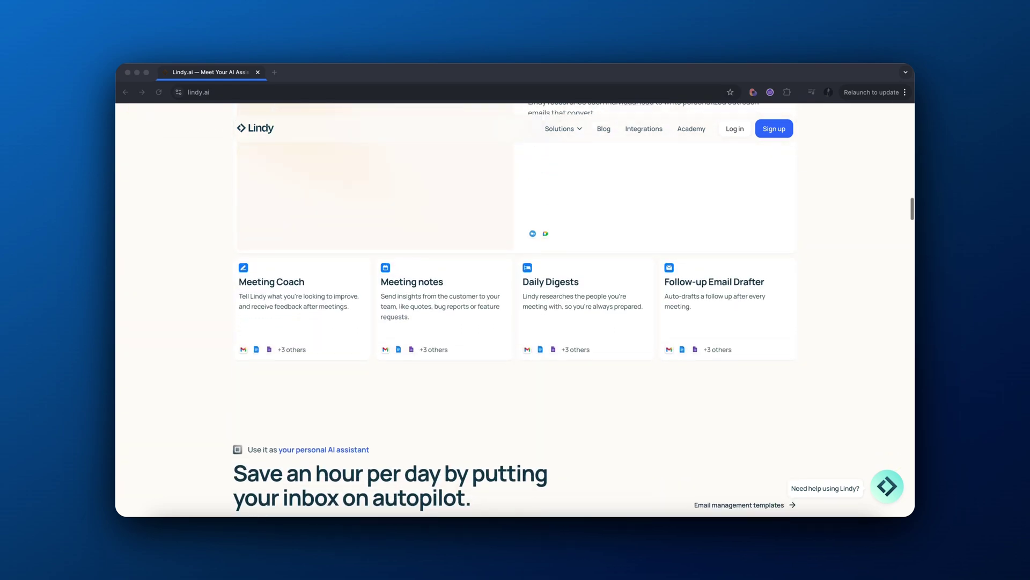
scroll(410, 281, "down", 5)
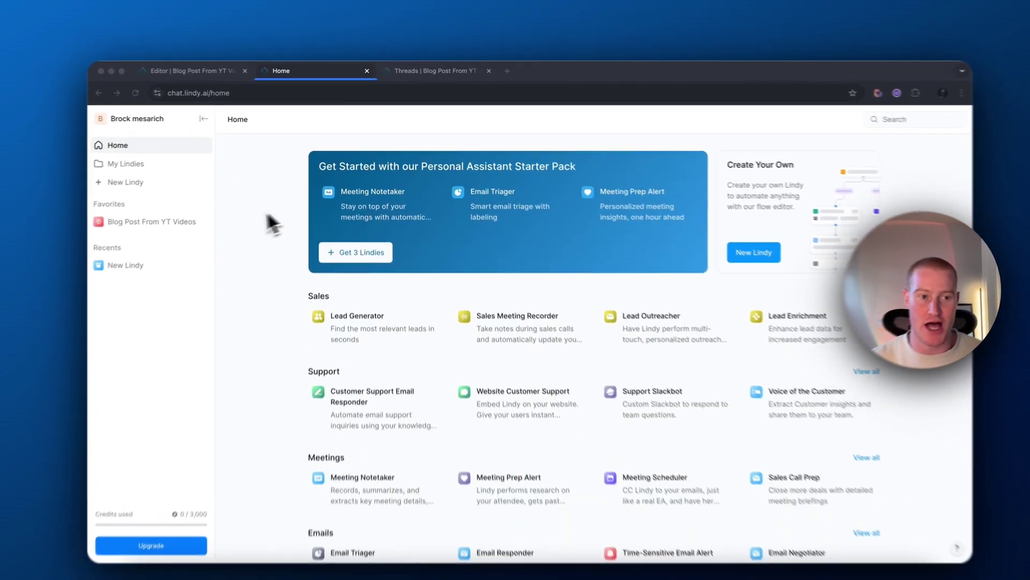
left_click(92, 190)
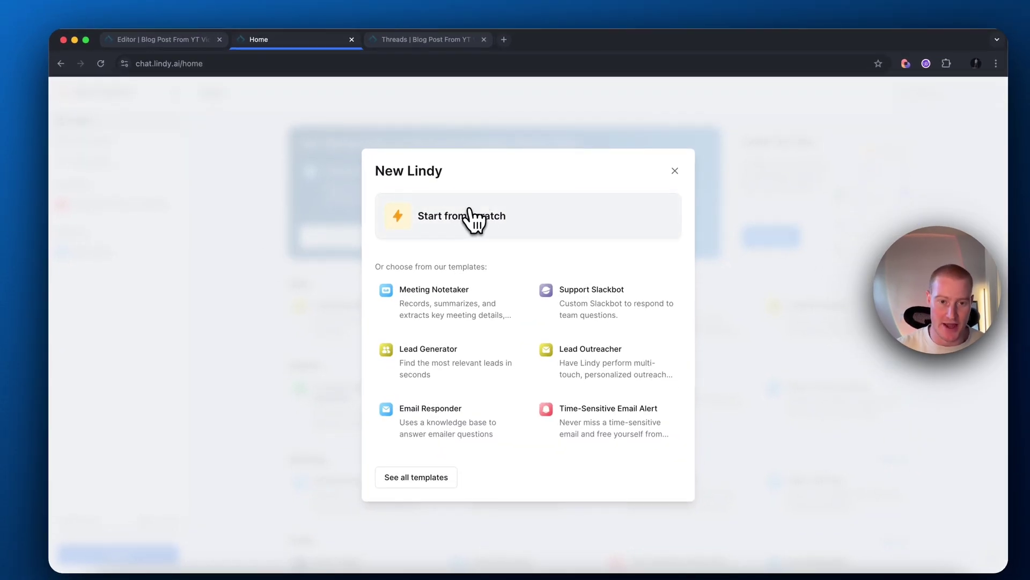
left_click(506, 223)
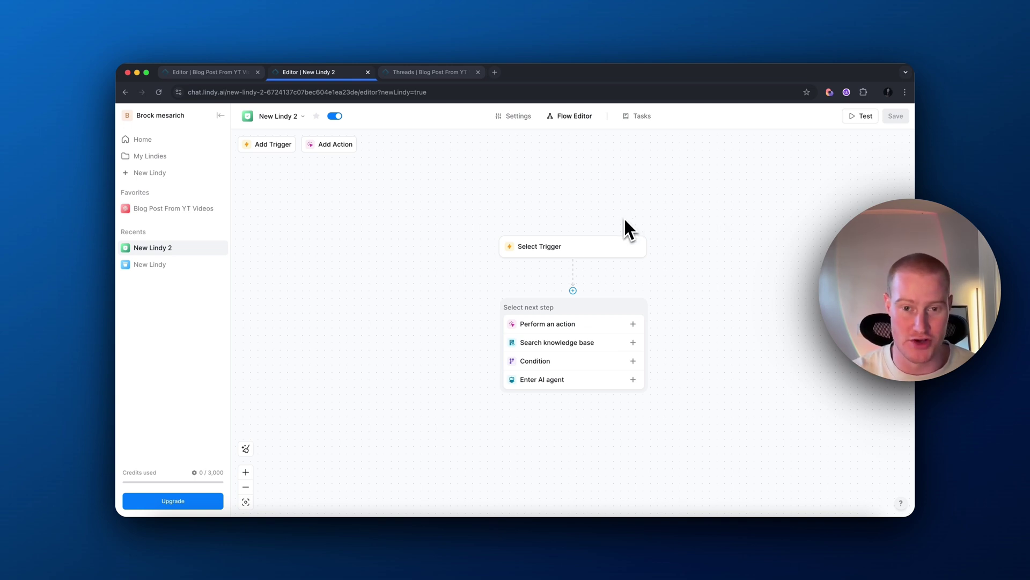
Set the flow's trigger to Chat > Message Received
left_click(568, 246)
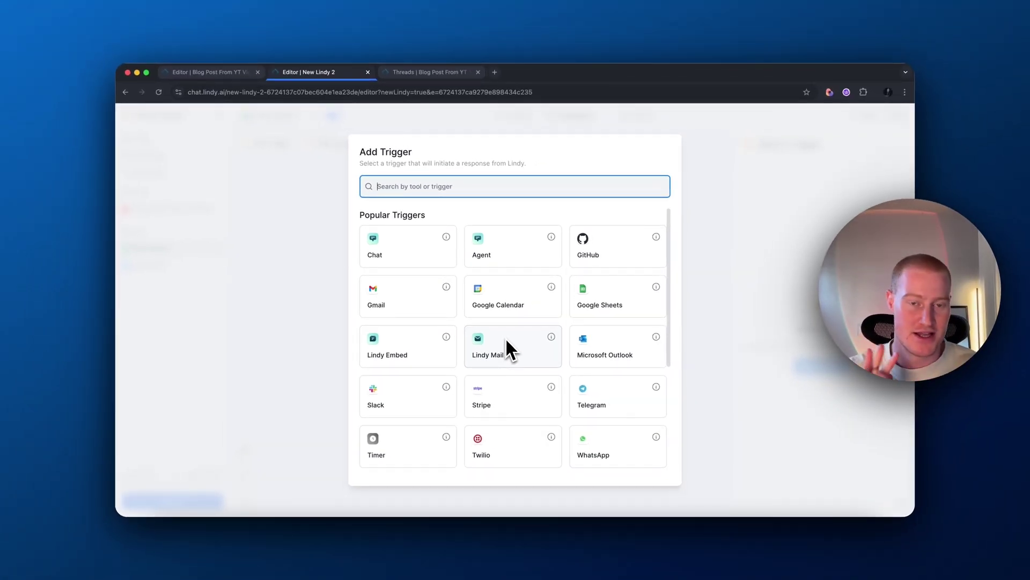
type("messa")
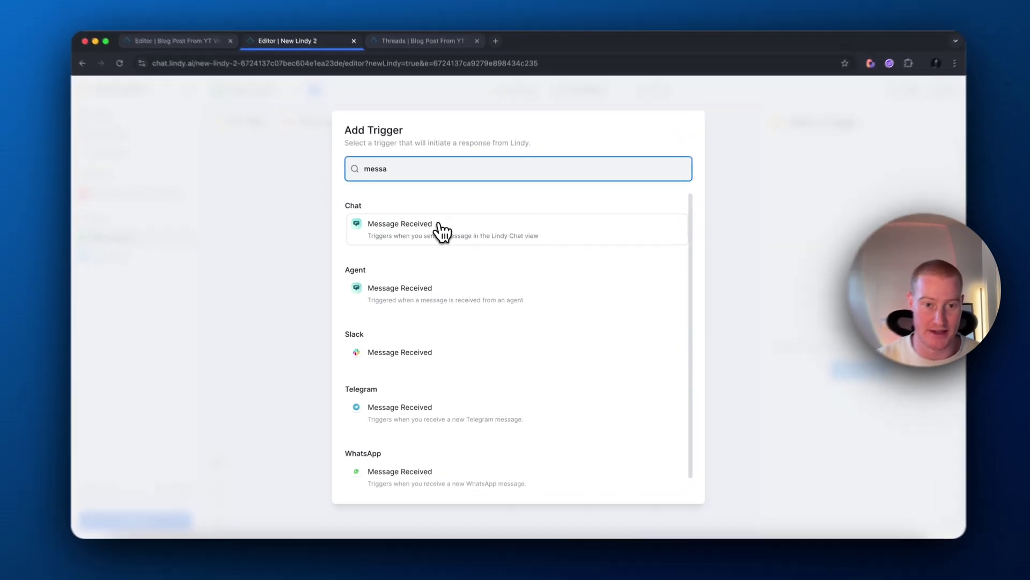
left_click(435, 234)
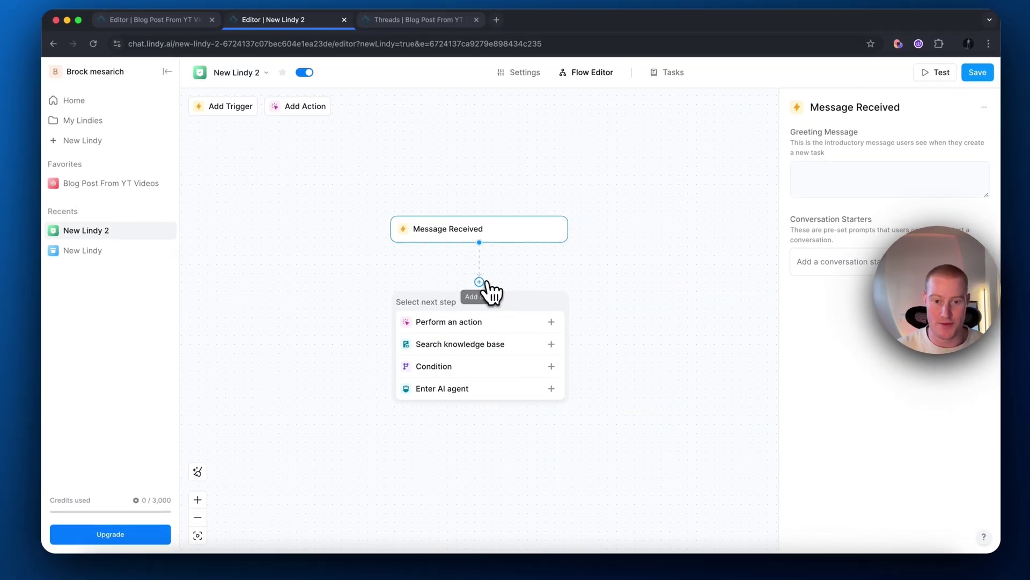
Add a YouTube Transcribe Video action after the trigger
left_click(475, 321)
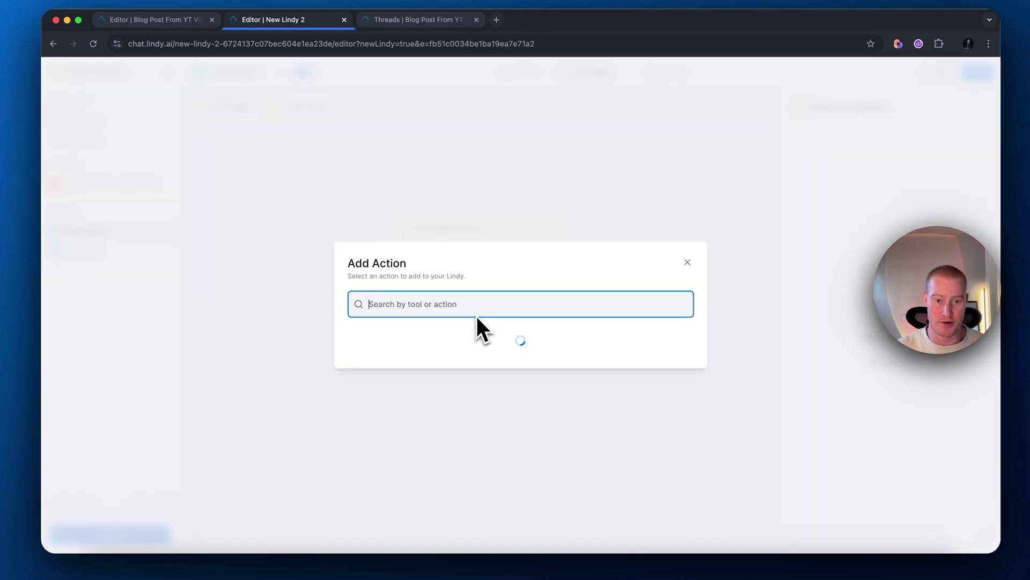
type("transcribe")
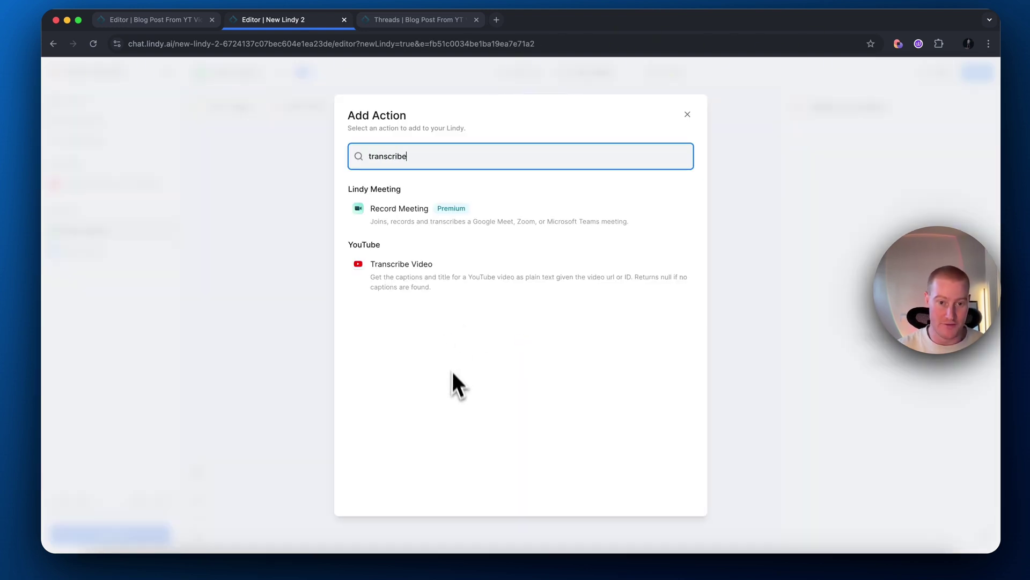
left_click(454, 274)
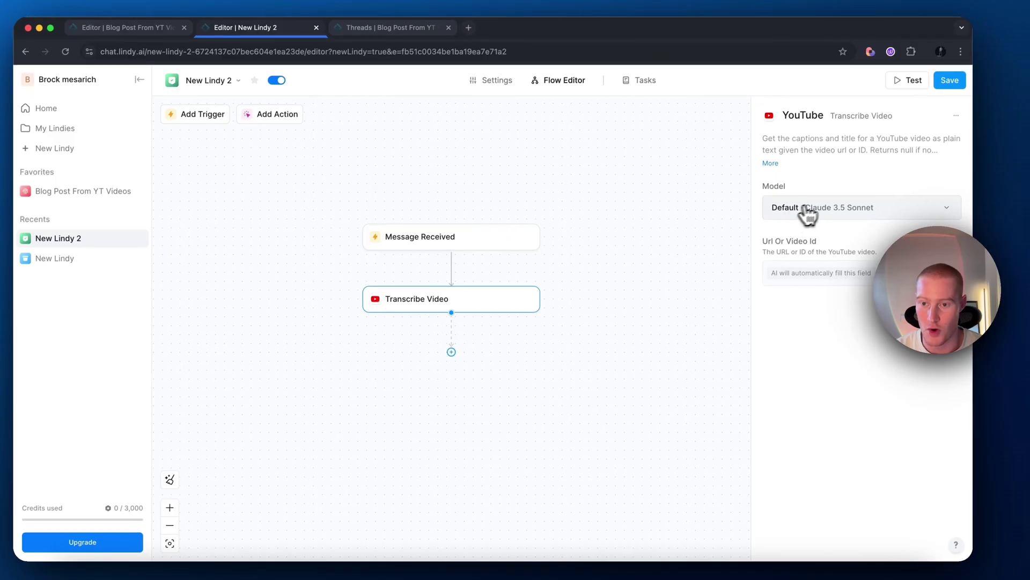
left_click(826, 208)
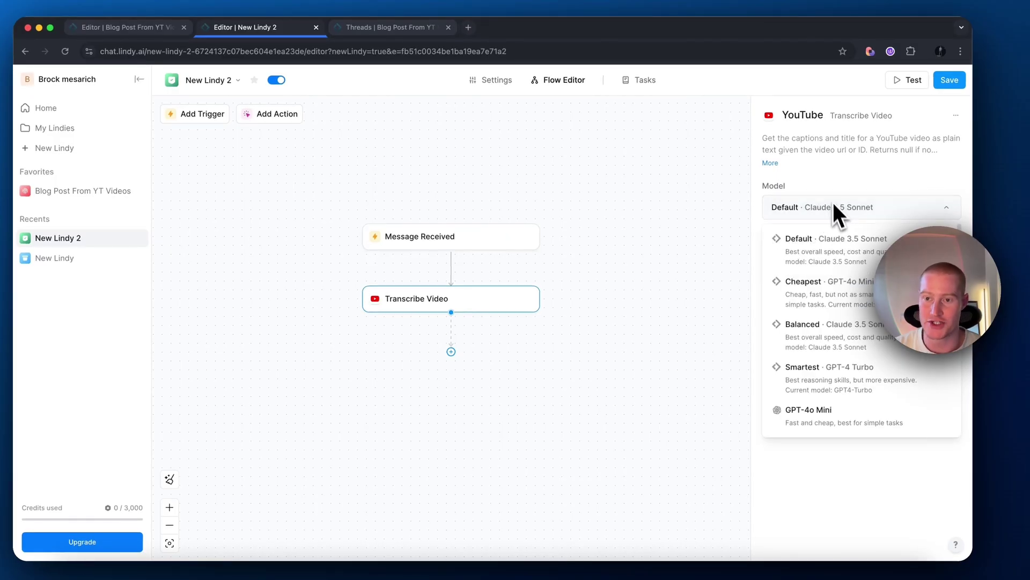
left_click(853, 189)
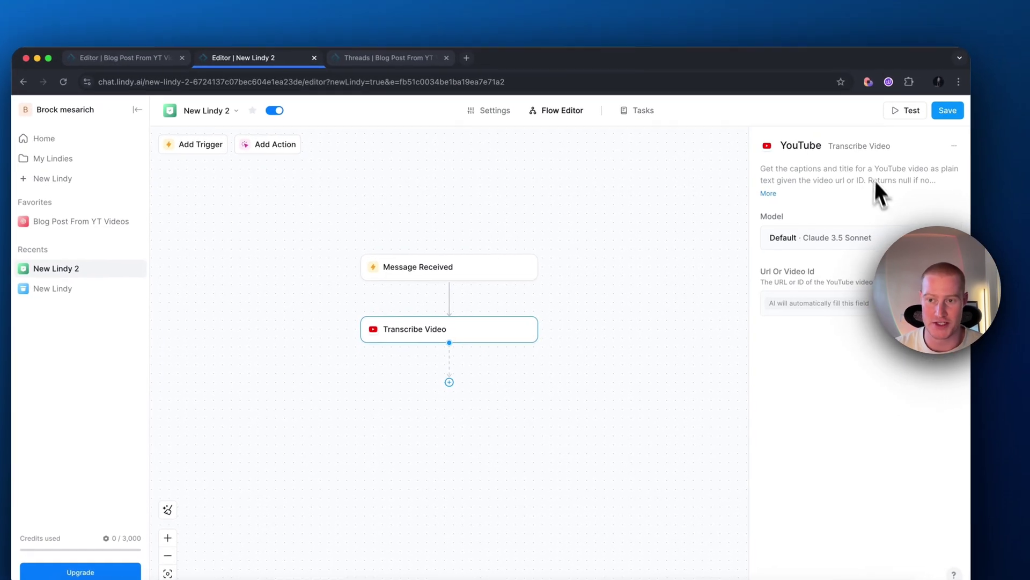
left_click(848, 245)
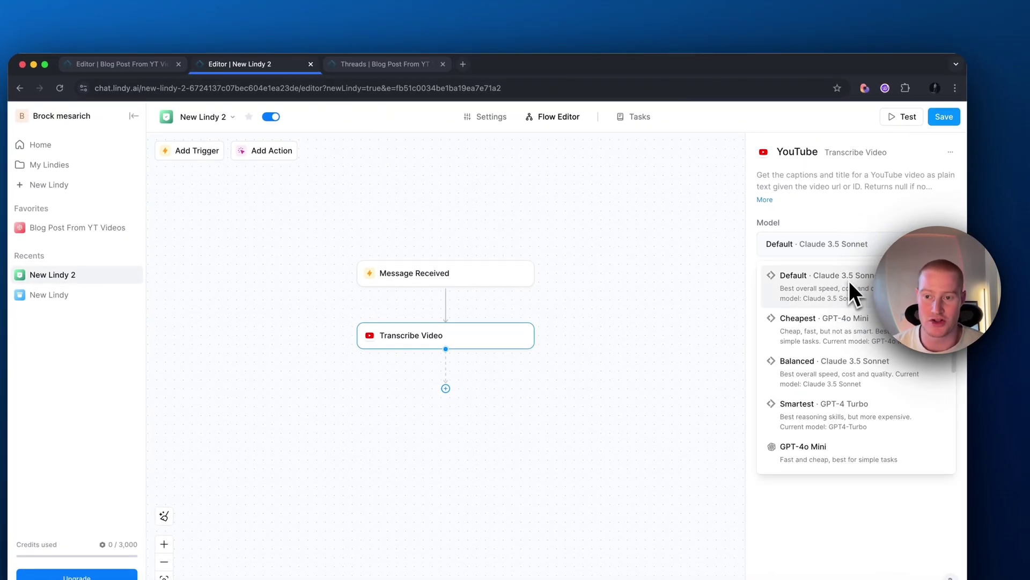
left_click(846, 291)
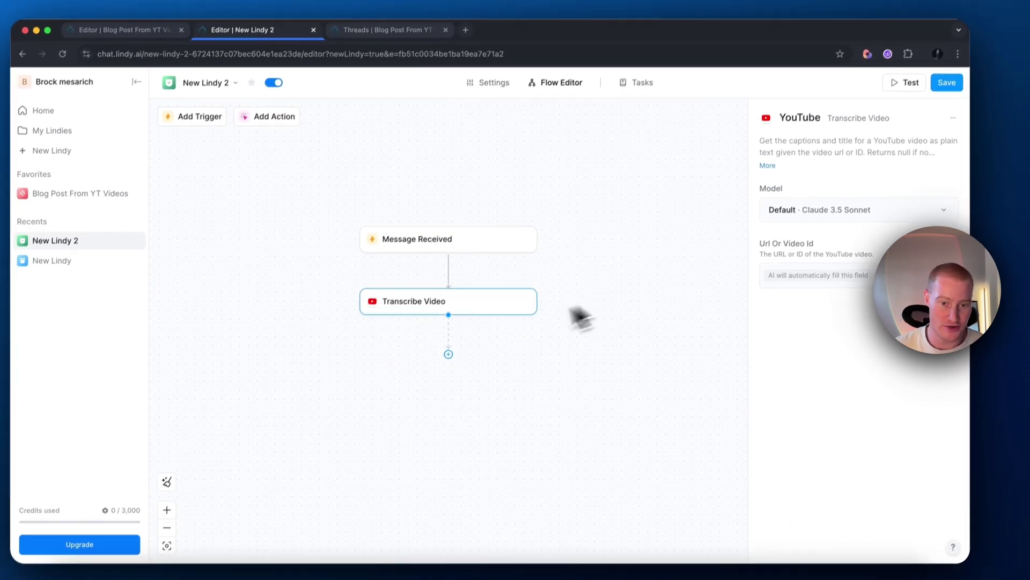
Insert an AI Agent step below Transcribe Video and start editing its prompt
left_click(448, 355)
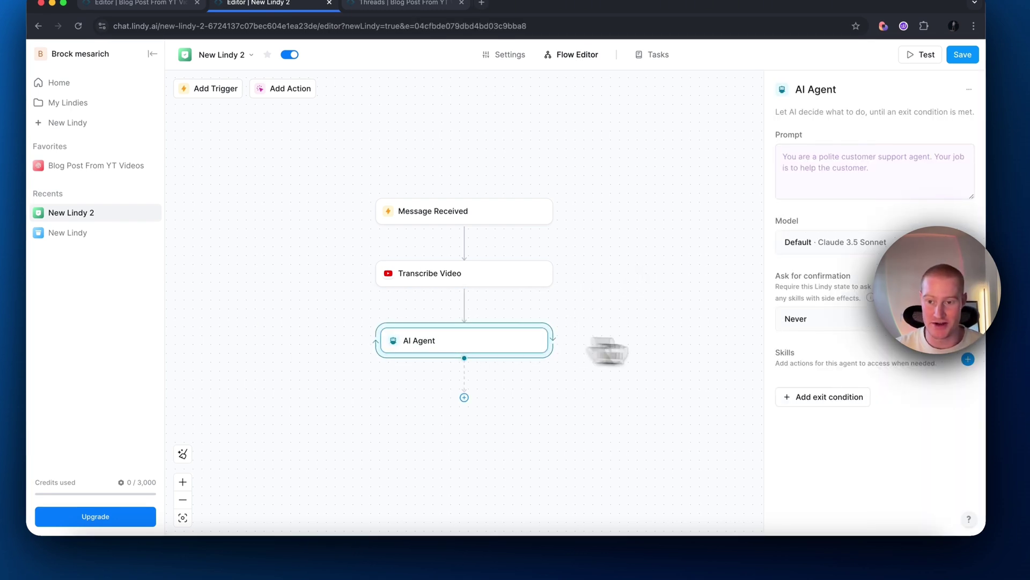
left_click(781, 185)
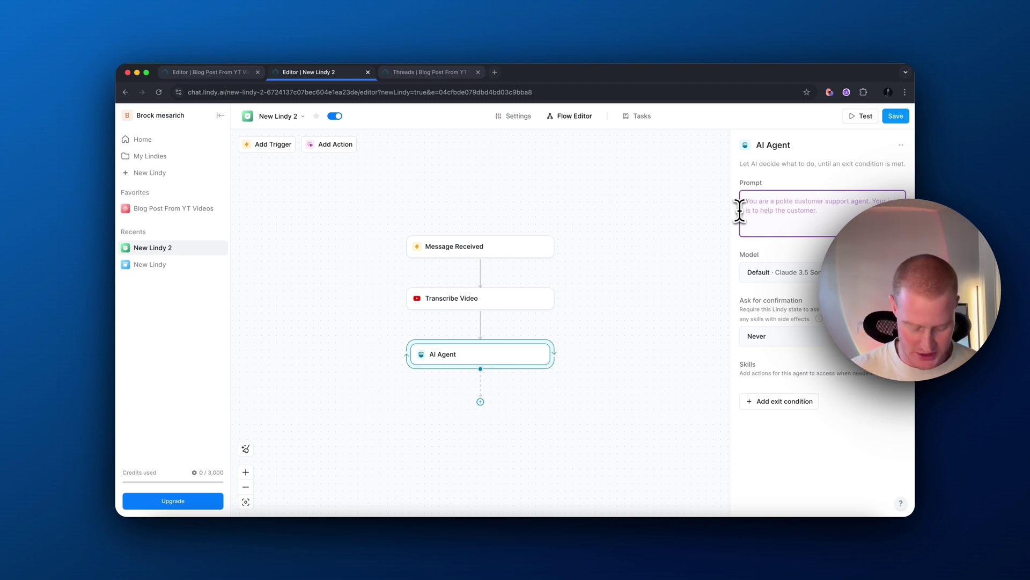
Paste the copywriter prompt and review its Task 1, research and 800-word length lines
key("cmd+v")
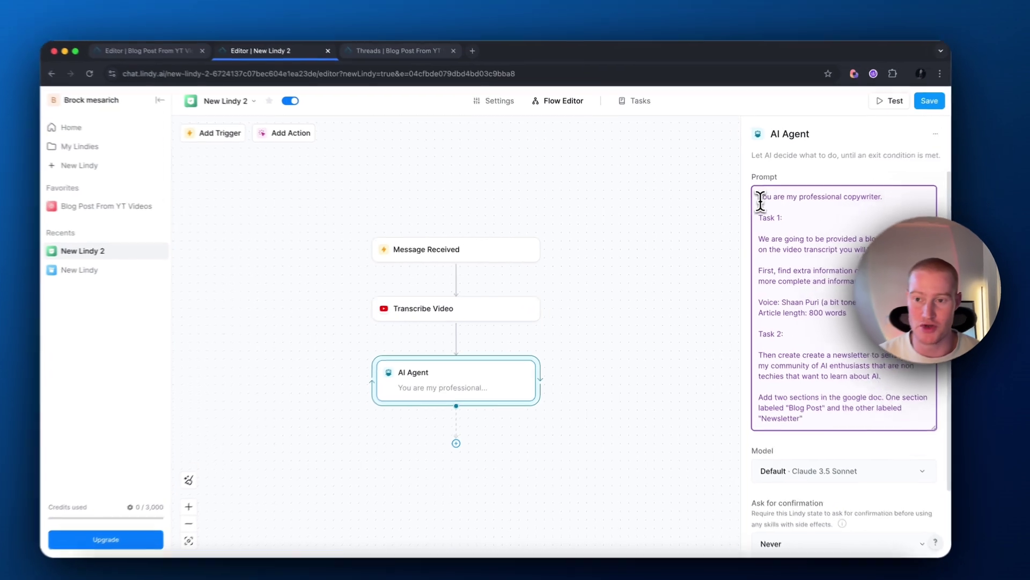
left_click_drag(743, 200, 872, 200)
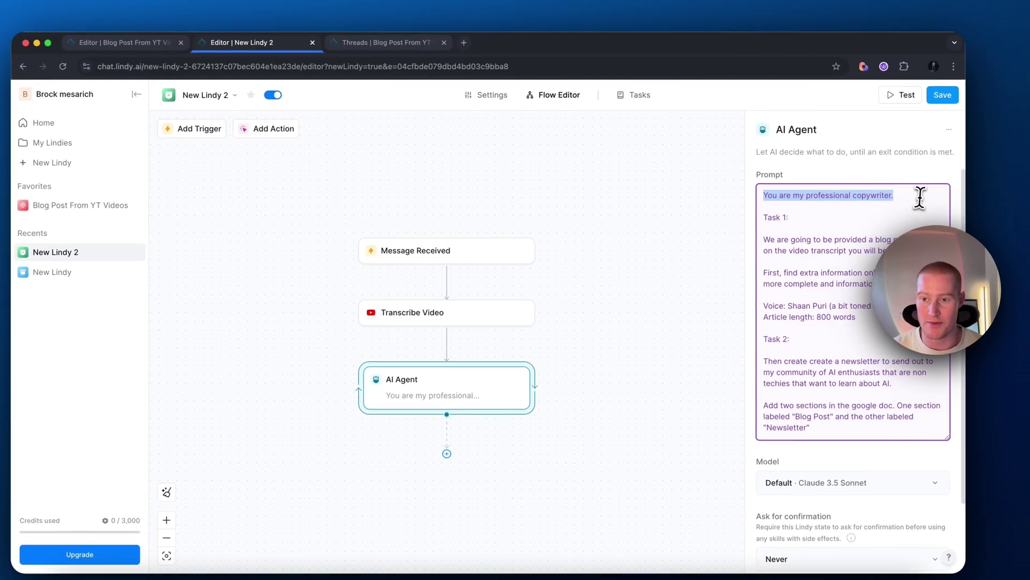
left_click(840, 230)
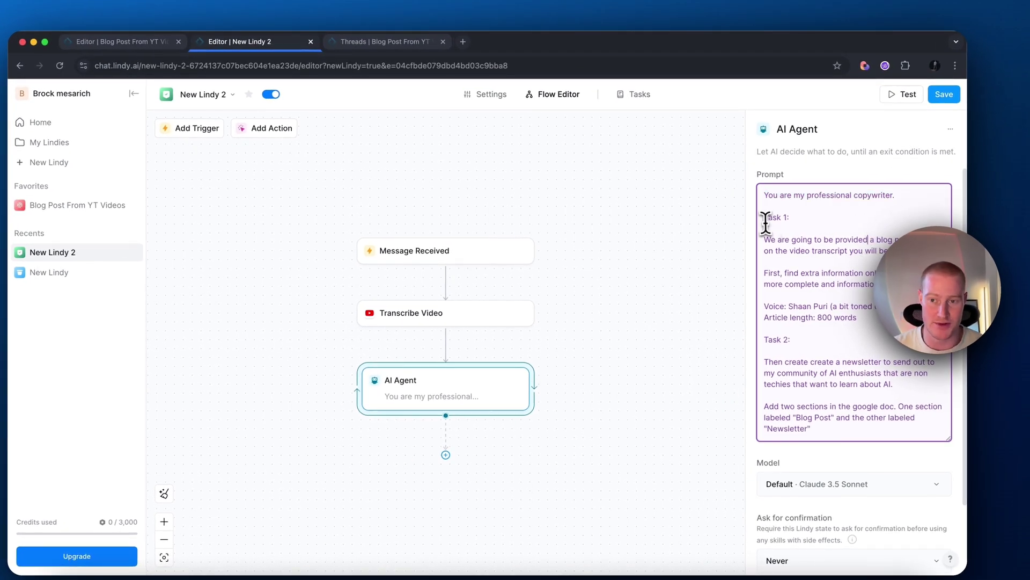
left_click_drag(766, 220, 821, 221)
left_click(825, 225)
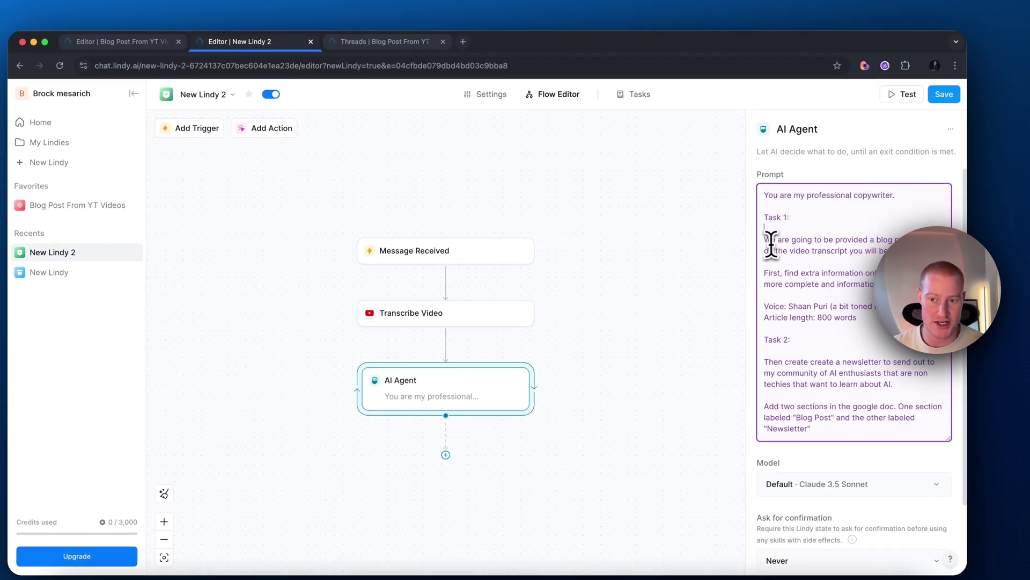
left_click_drag(764, 240, 863, 252)
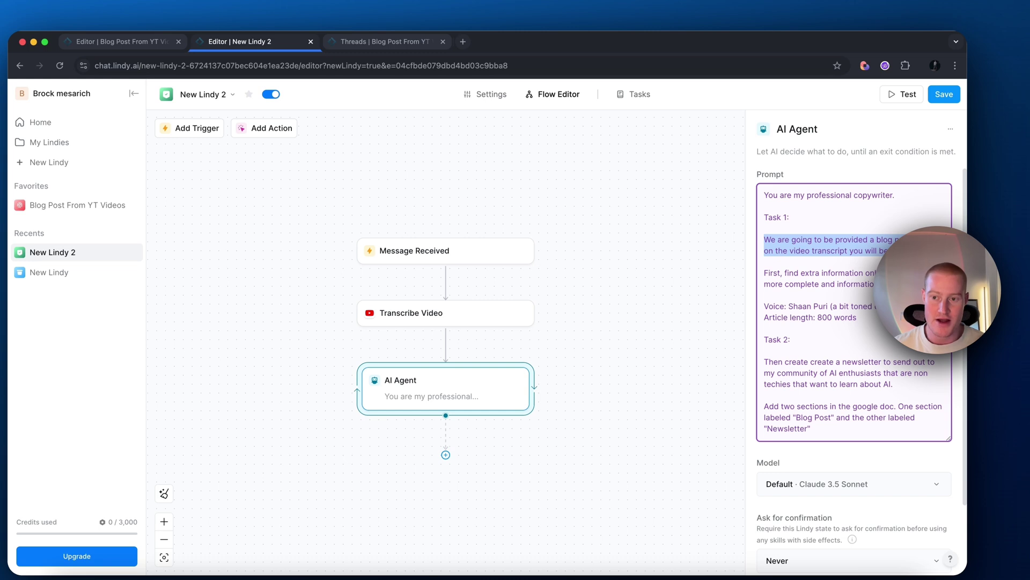
left_click_drag(763, 272, 885, 318)
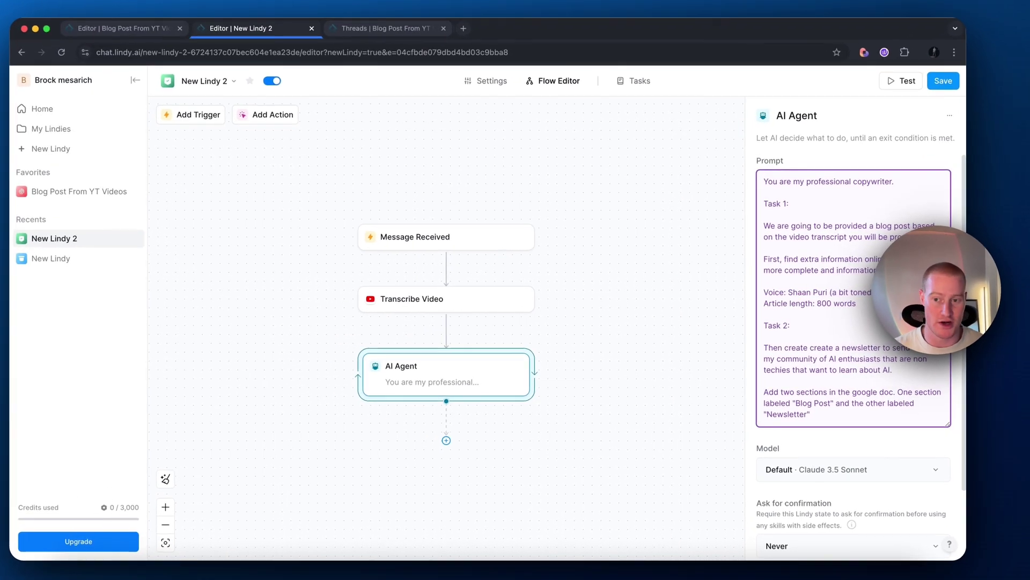
left_click(772, 296)
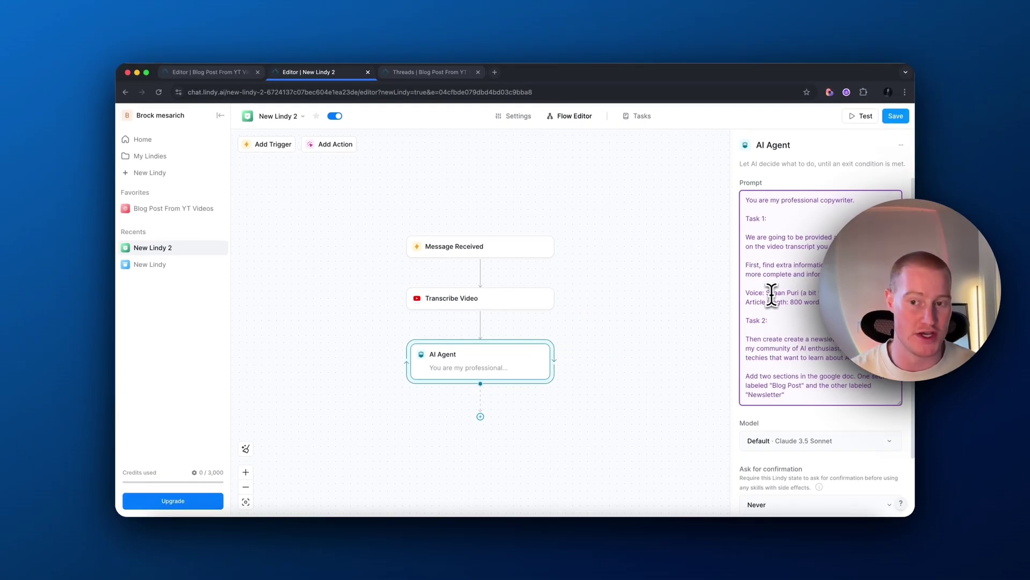
left_click_drag(746, 302, 824, 304)
left_click(830, 305)
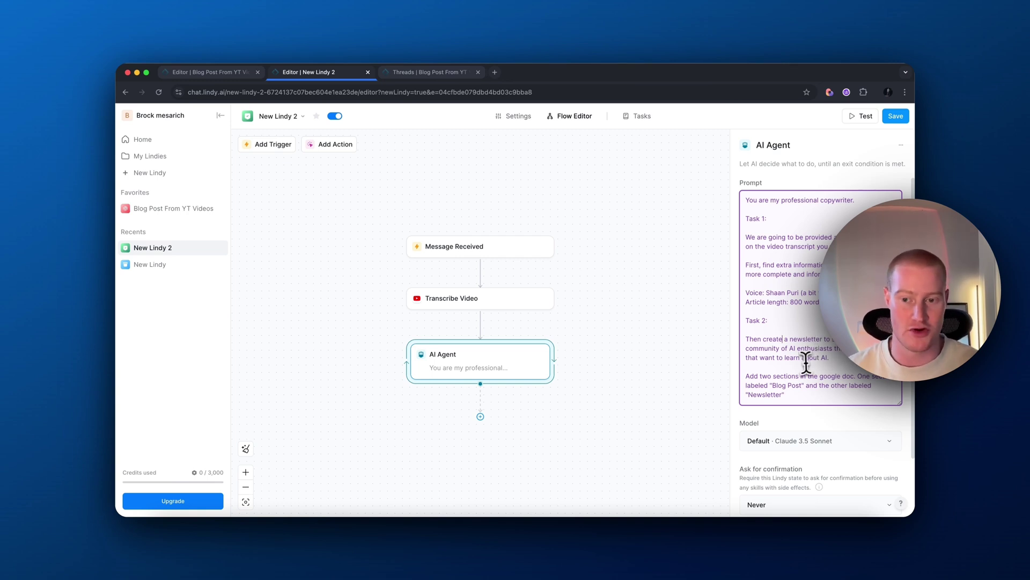
scroll(816, 360, "down", 1)
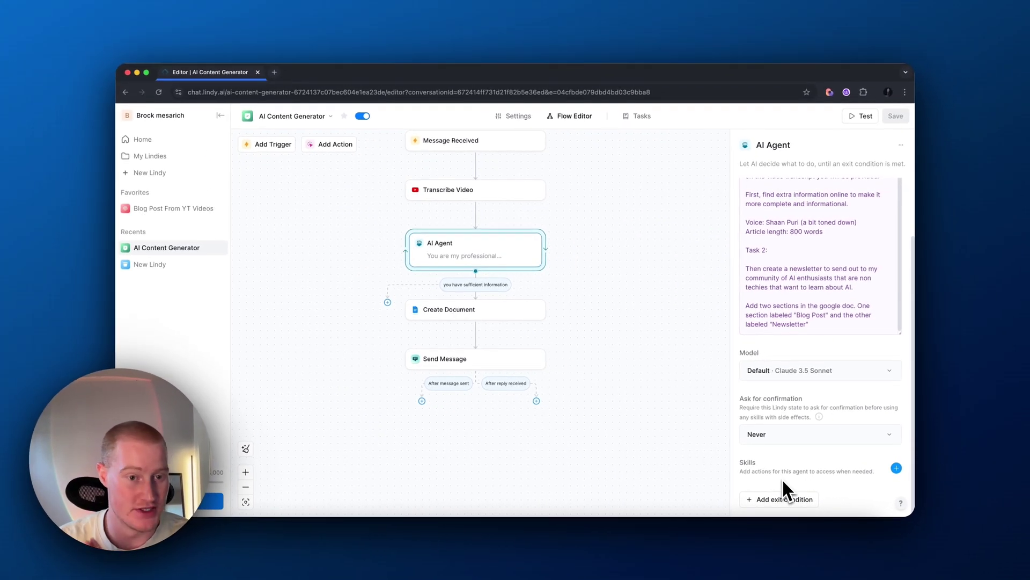
Add Search the Internet and Extract Webpage Text as the AI Agent's browser skills
left_click(896, 468)
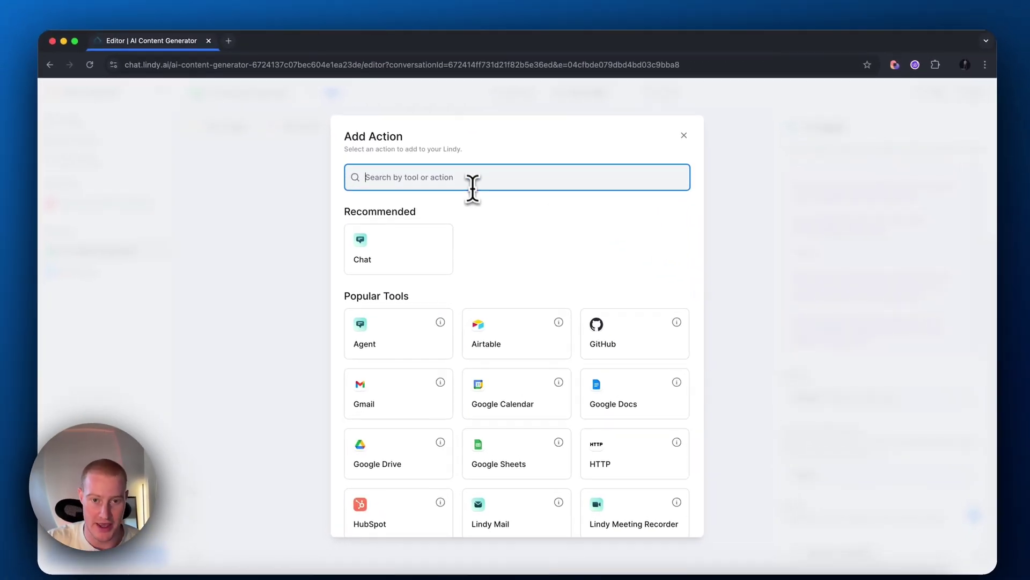
type("browse")
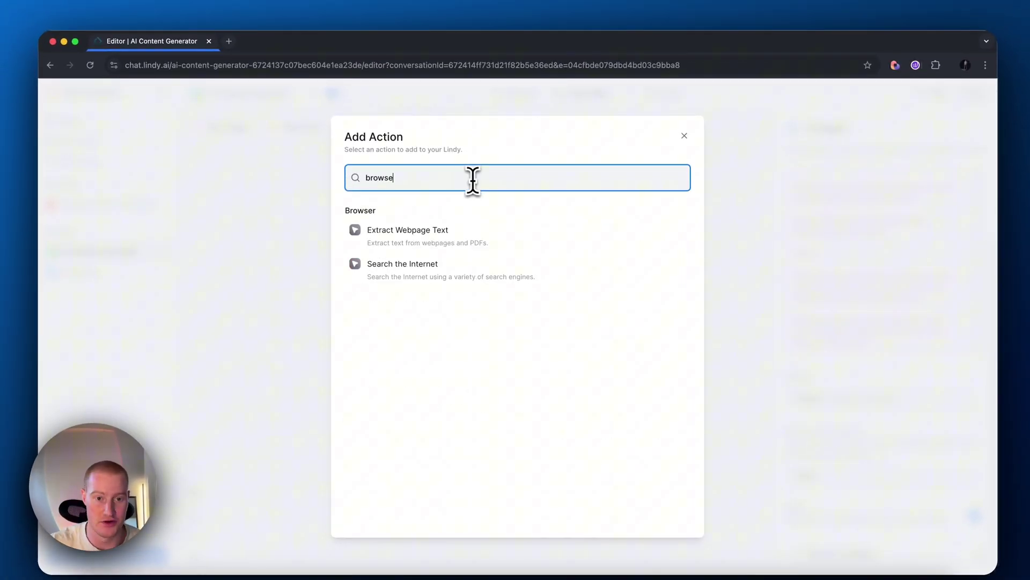
left_click(423, 261)
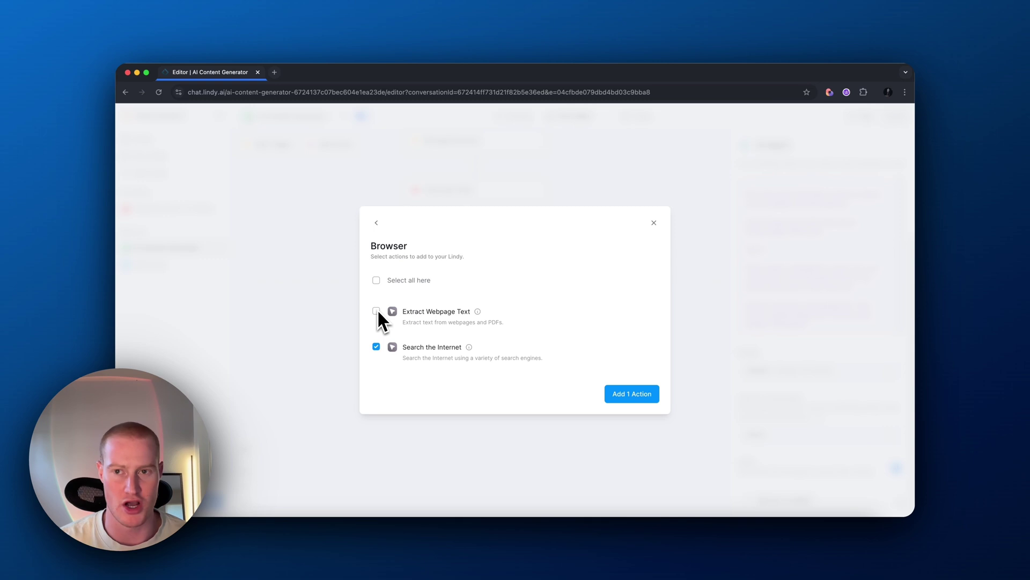
left_click(377, 311)
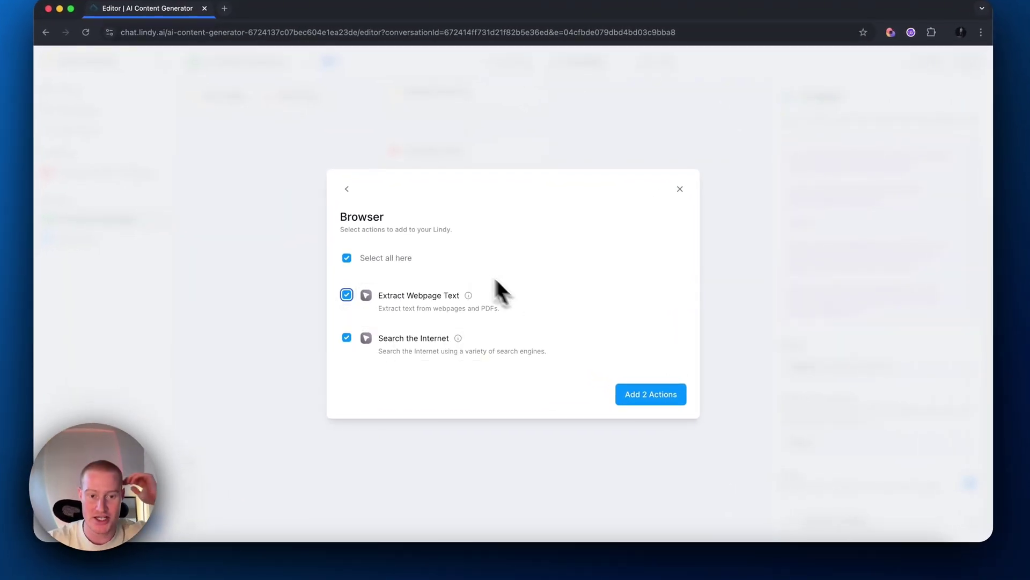
left_click(657, 396)
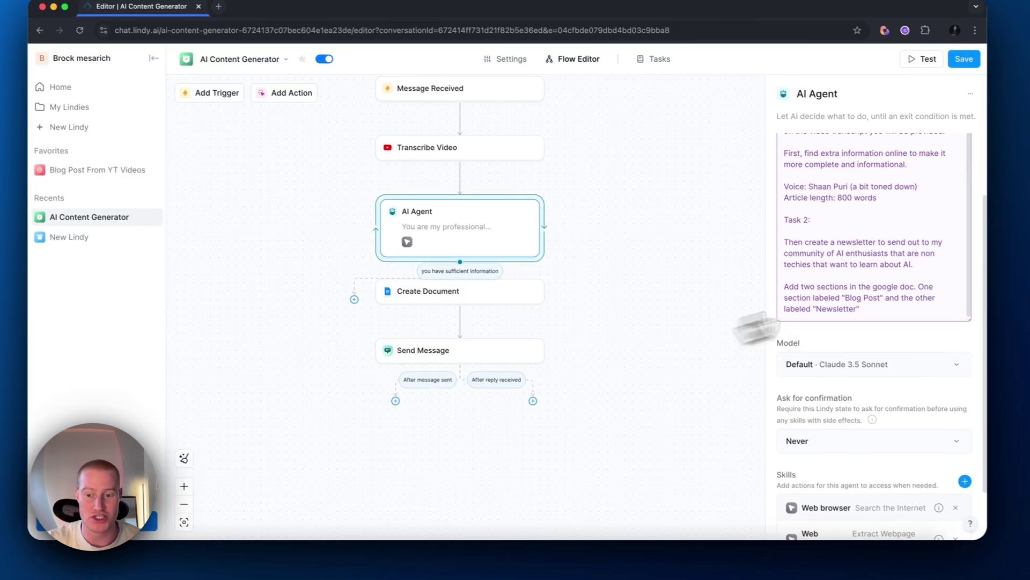
scroll(819, 447, "down", 2)
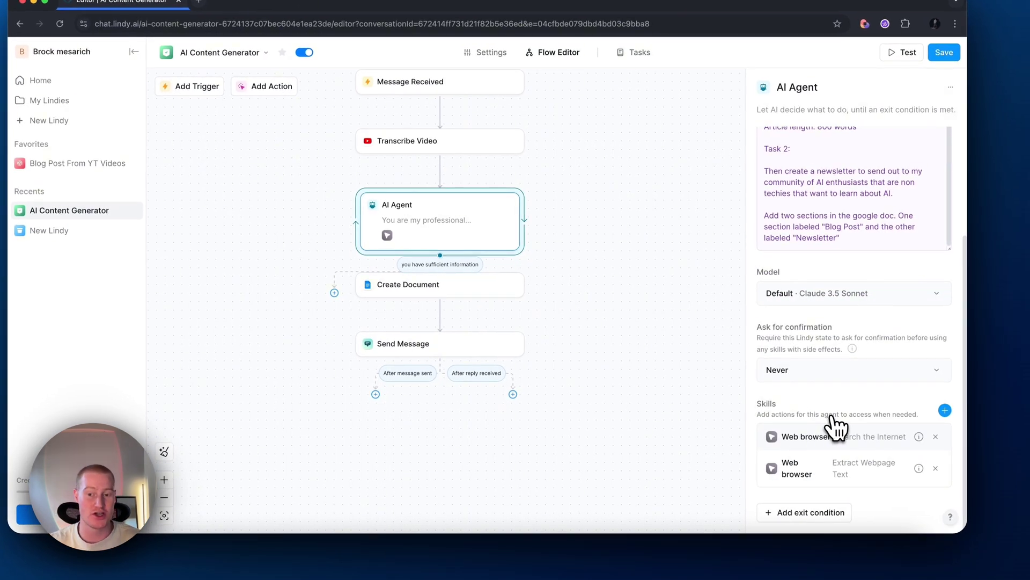
left_click(945, 410)
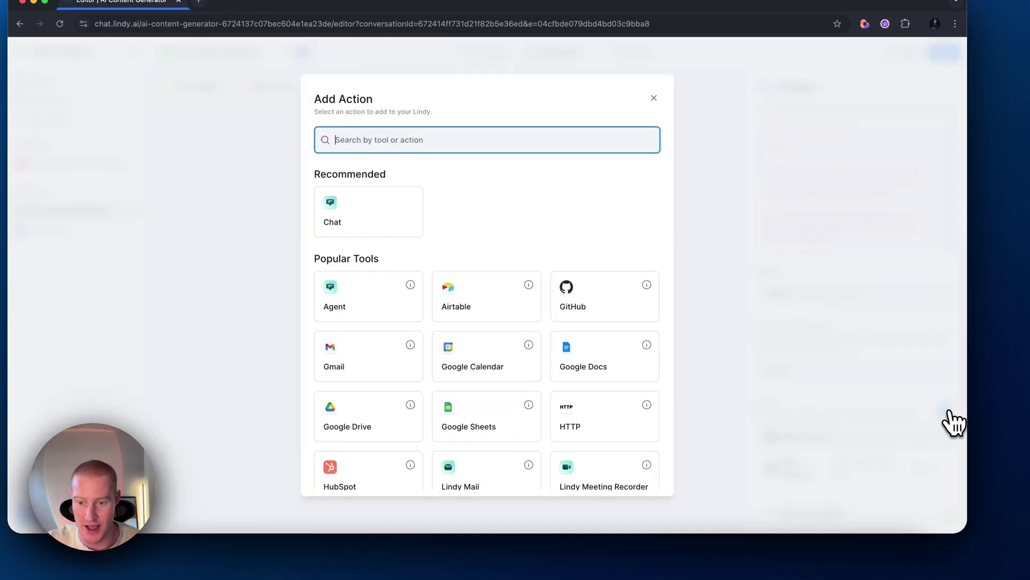
scroll(567, 372, "down", 1)
scroll(583, 367, "down", 5)
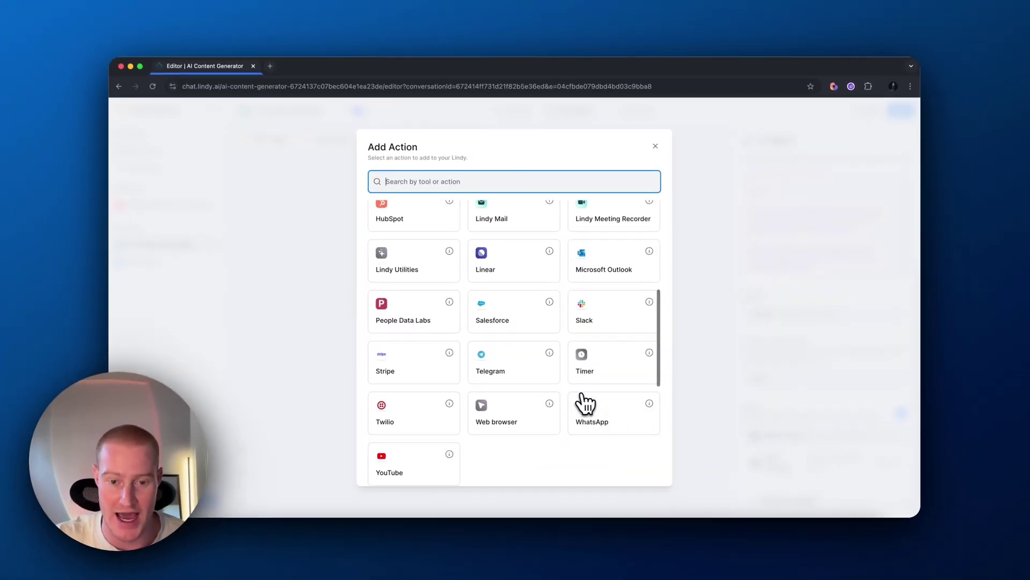
scroll(584, 404, "down", 1)
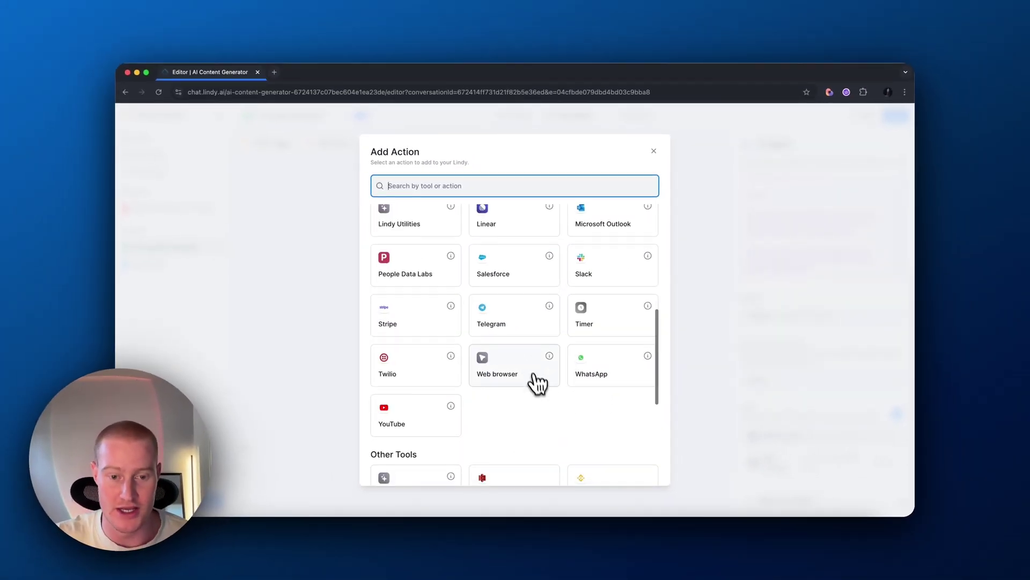
scroll(536, 380, "down", 2)
scroll(507, 381, "down", 2)
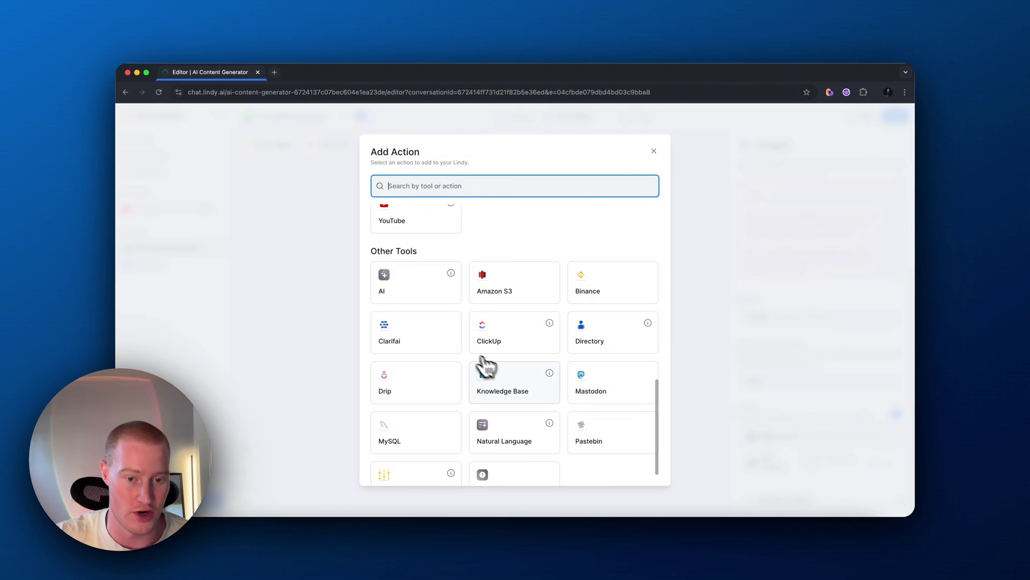
left_click(485, 365)
scroll(462, 333, "down", 1)
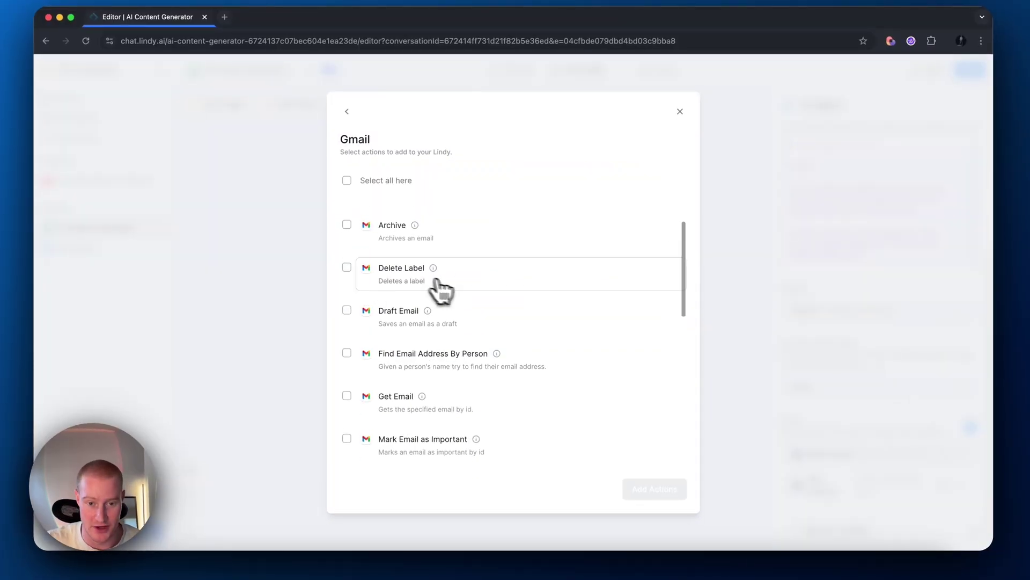
scroll(451, 295, "down", 5)
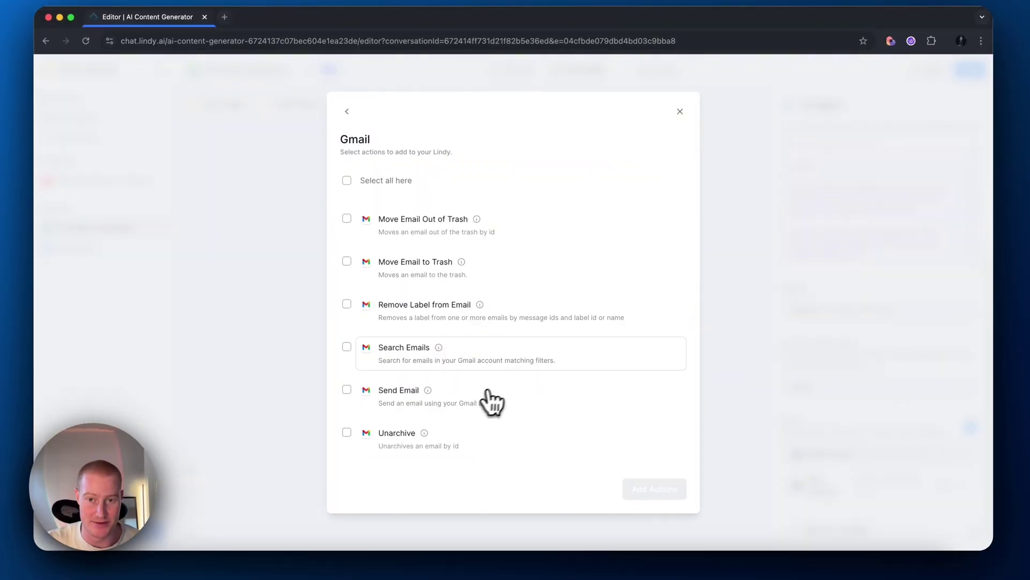
left_click(680, 111)
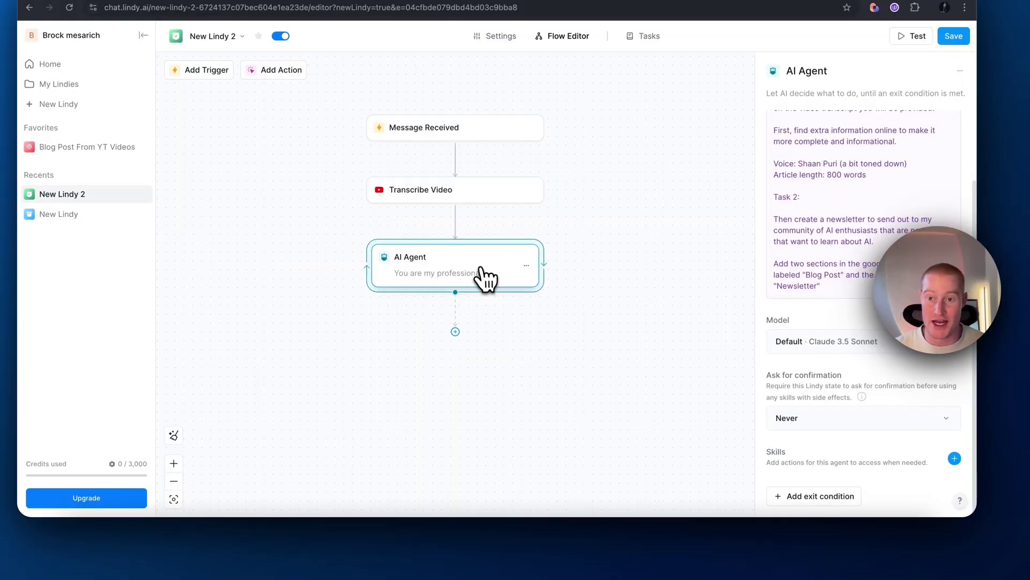
Replace the default 'Task is complete' exit condition with 'you have sufficient information'
left_click(815, 495)
left_click_drag(866, 185, 808, 191)
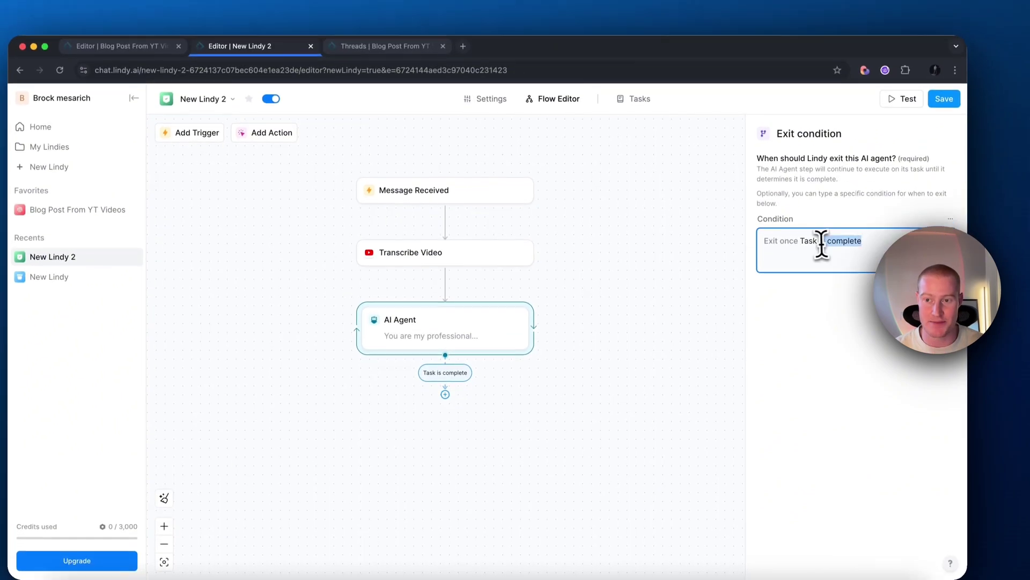
left_click_drag(803, 248, 799, 247)
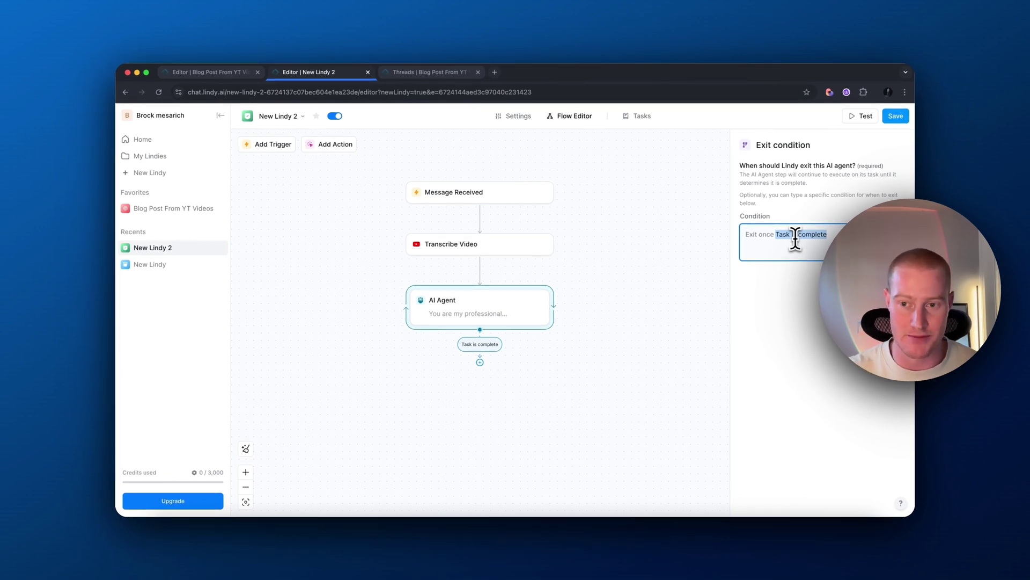
key("BackSpace")
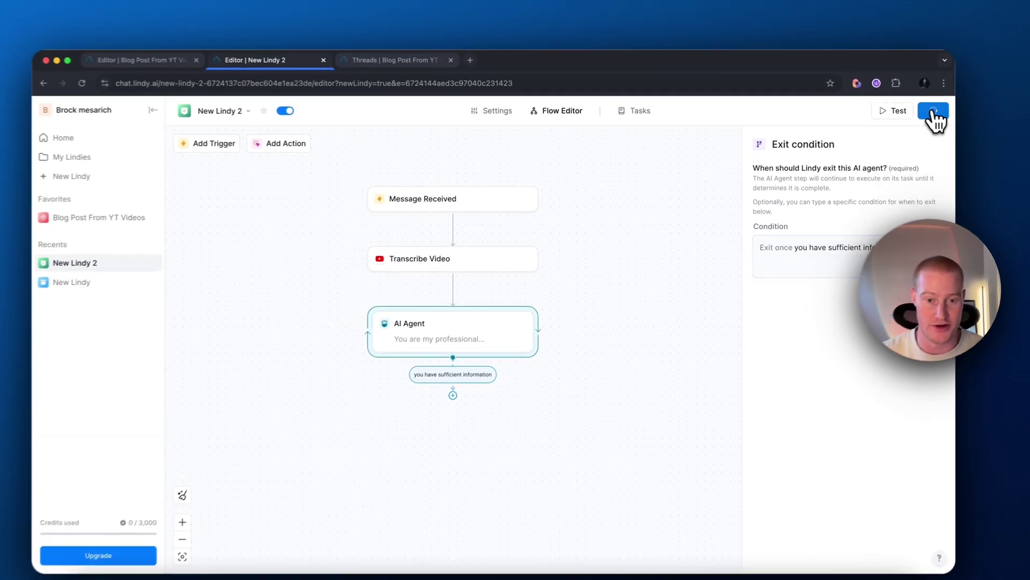
Save New Lindy 2 and begin adding a step after the AI Agent
left_click(896, 116)
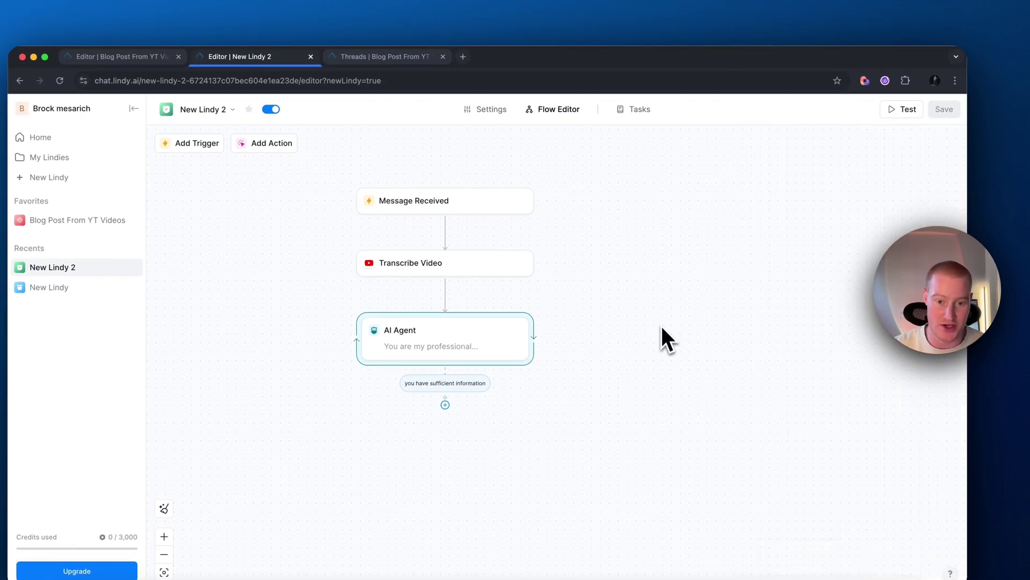
left_click(445, 404)
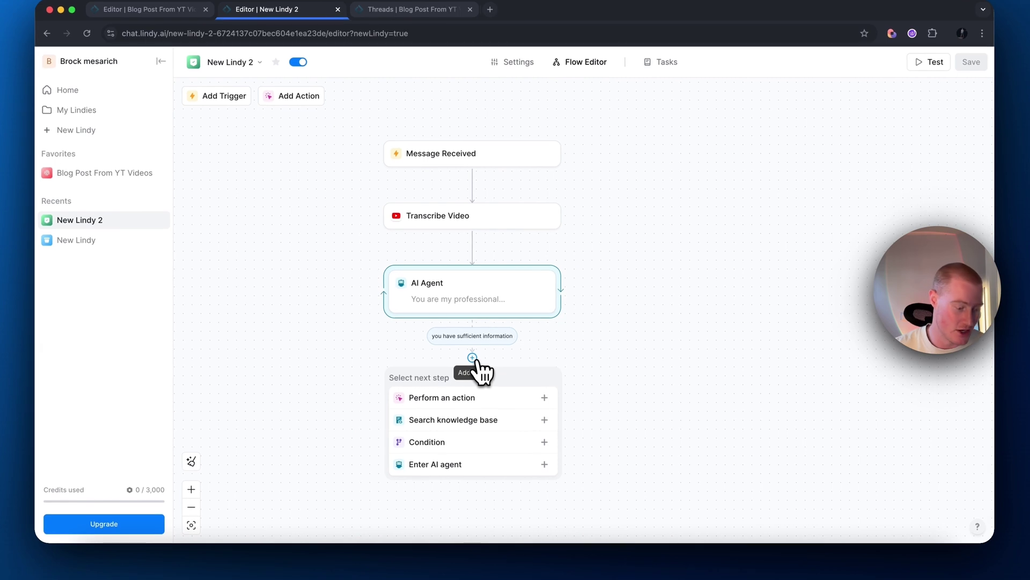
left_click(476, 360)
left_click(476, 360)
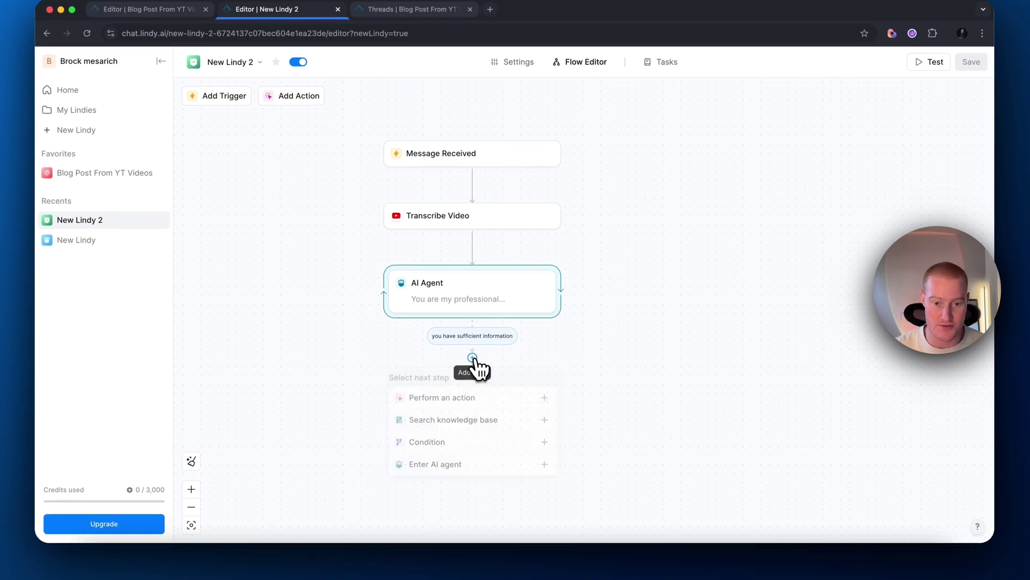
Add a Google Docs Create Document action saving to My Drive
left_click(453, 398)
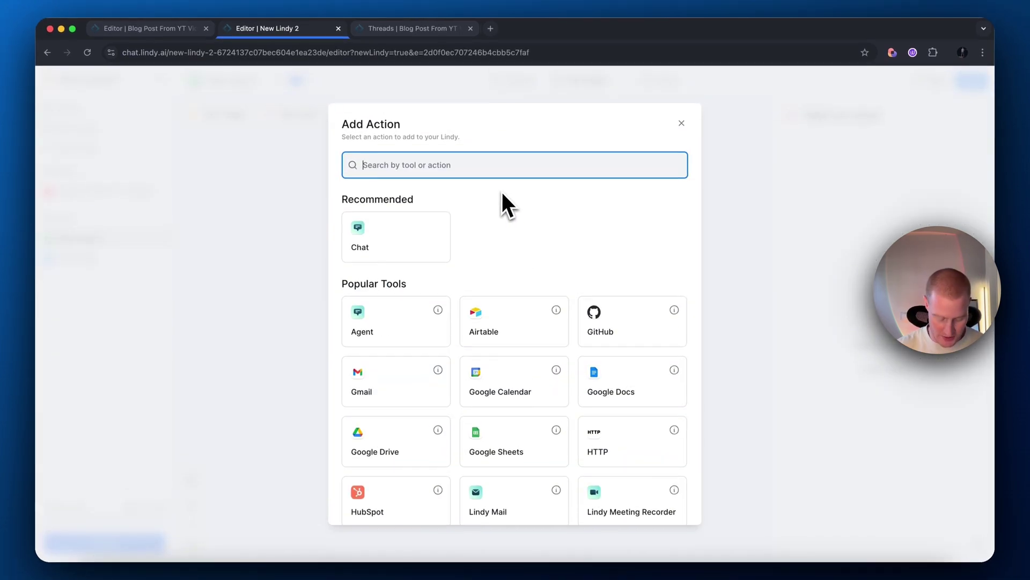
type("create d")
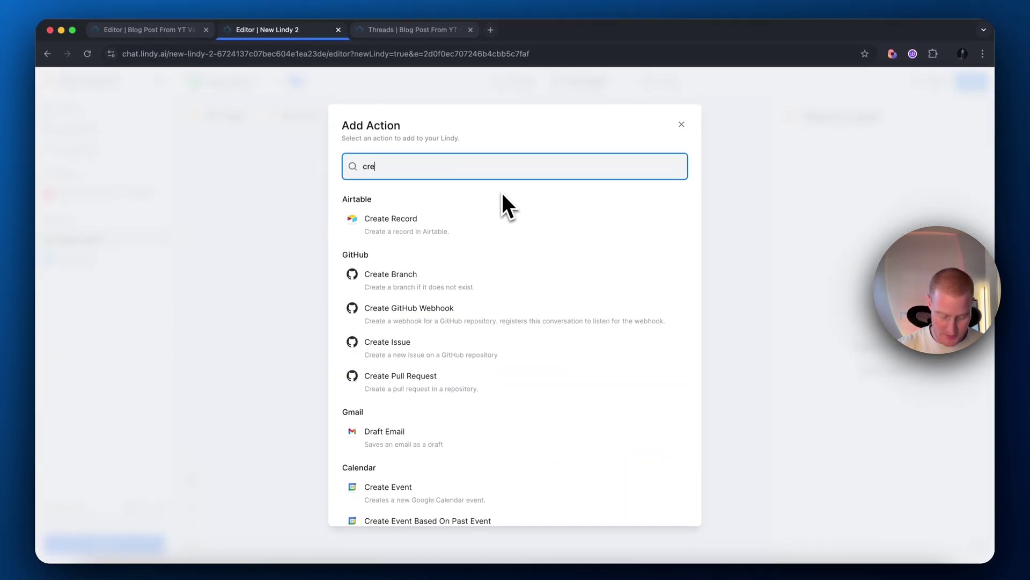
left_click(490, 389)
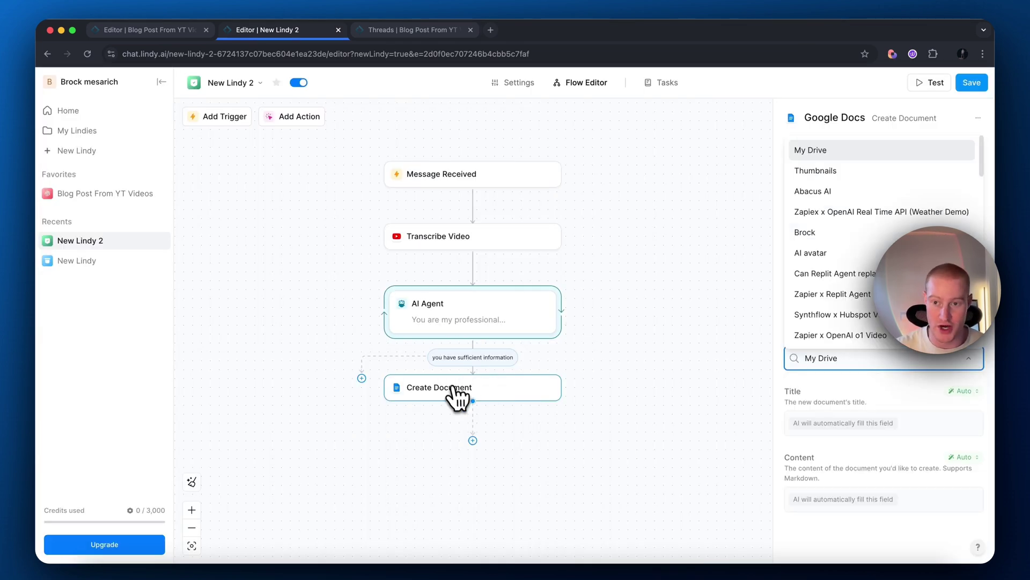
left_click(816, 150)
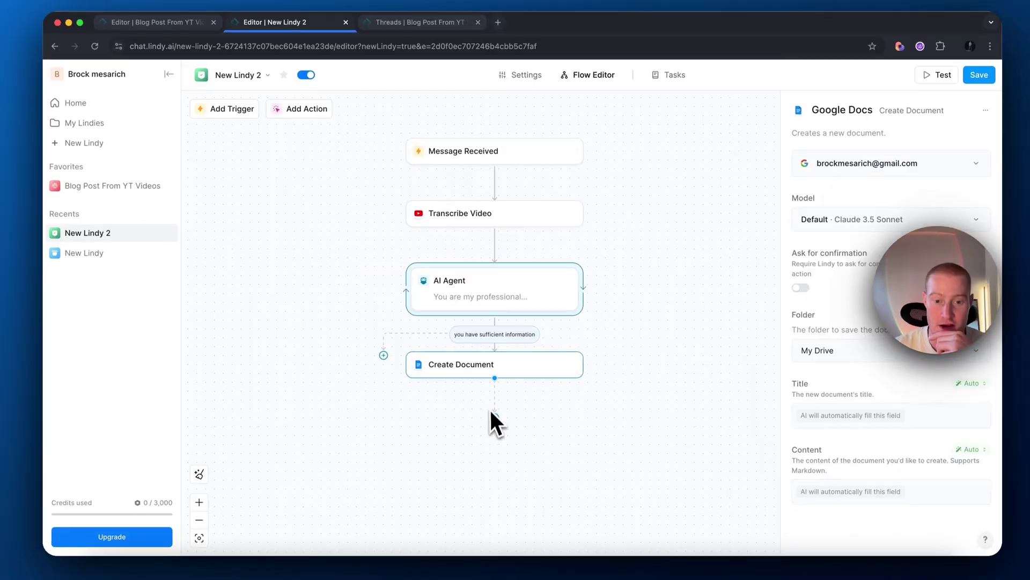
Add another action after Create Document, choosing the Chat tool
left_click(480, 414)
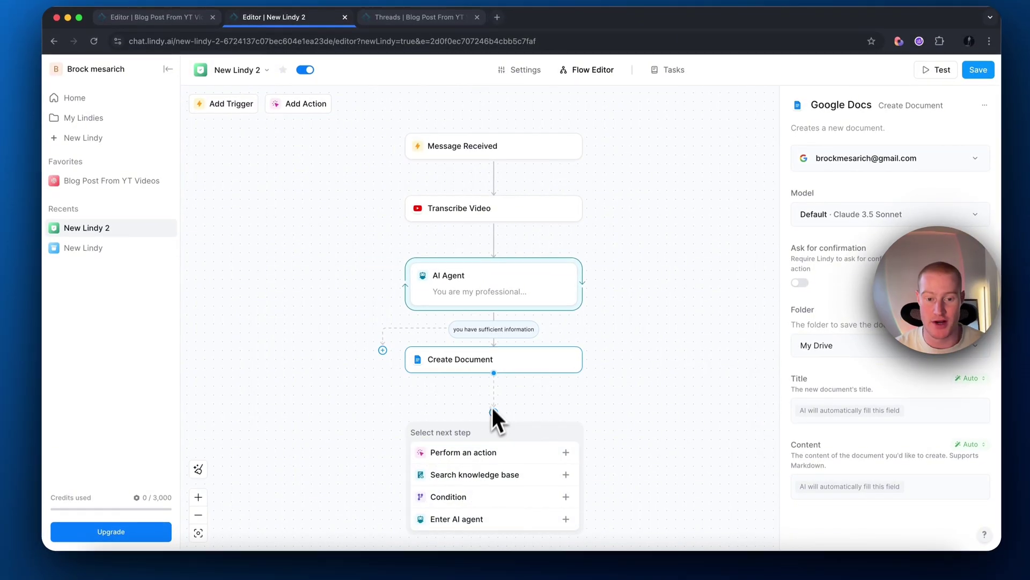
left_click(481, 453)
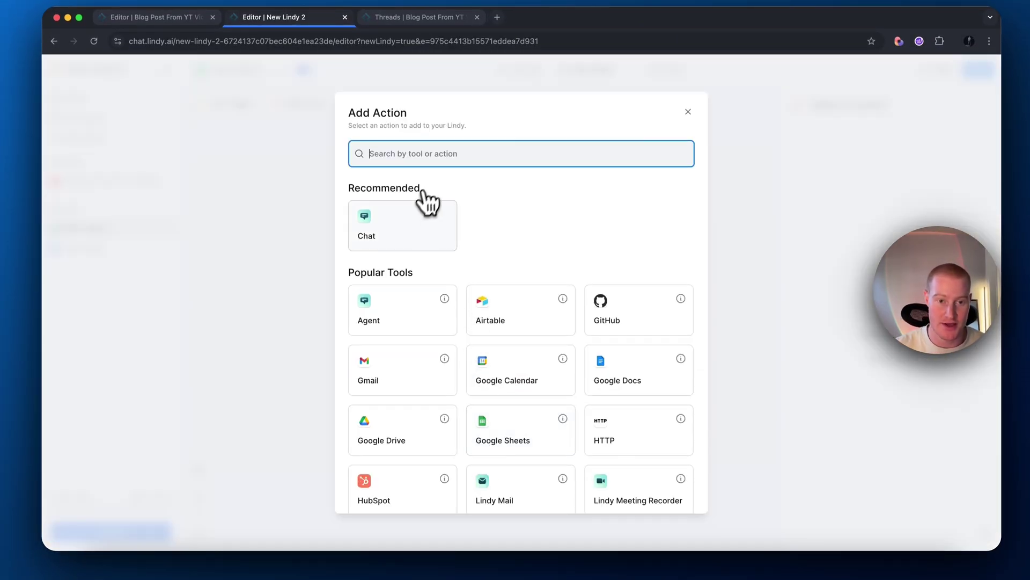
left_click(412, 217)
Add a Chat Send Message step set to Prompt, paste its prompt, and remove the Error chip
left_click(445, 314)
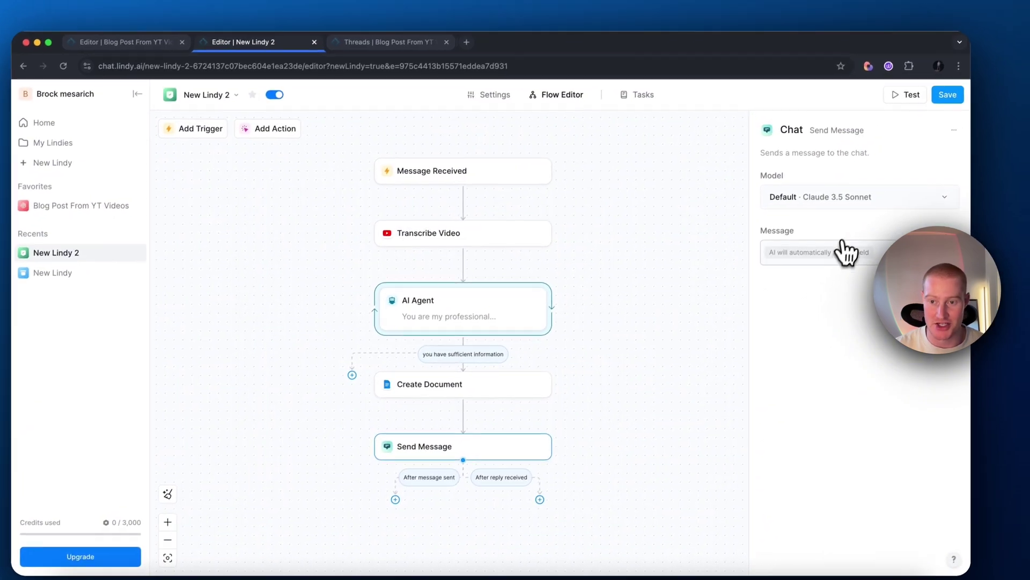
left_click(847, 252)
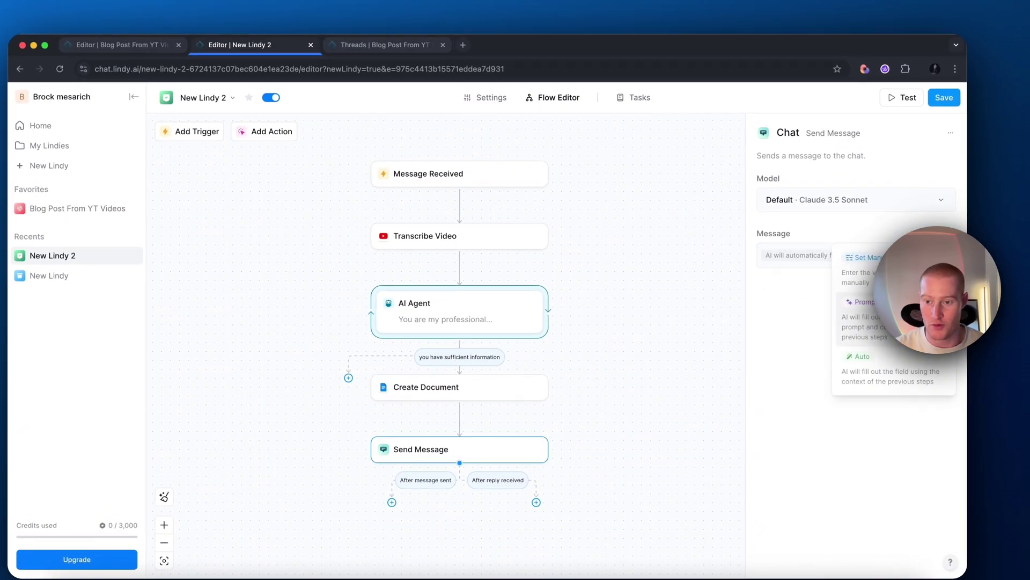
left_click(859, 302)
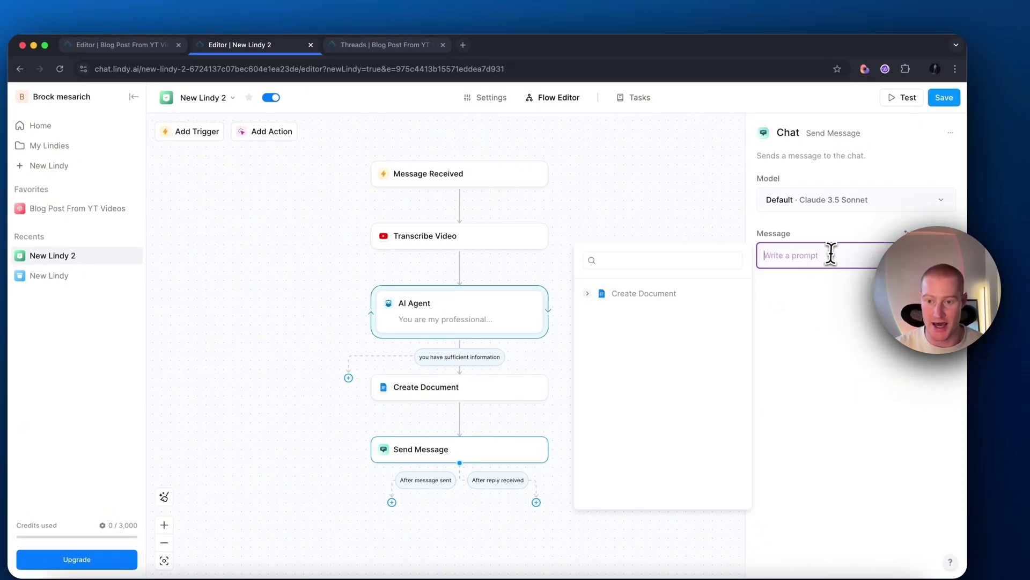
type("Send a message with the link from Google Doc")
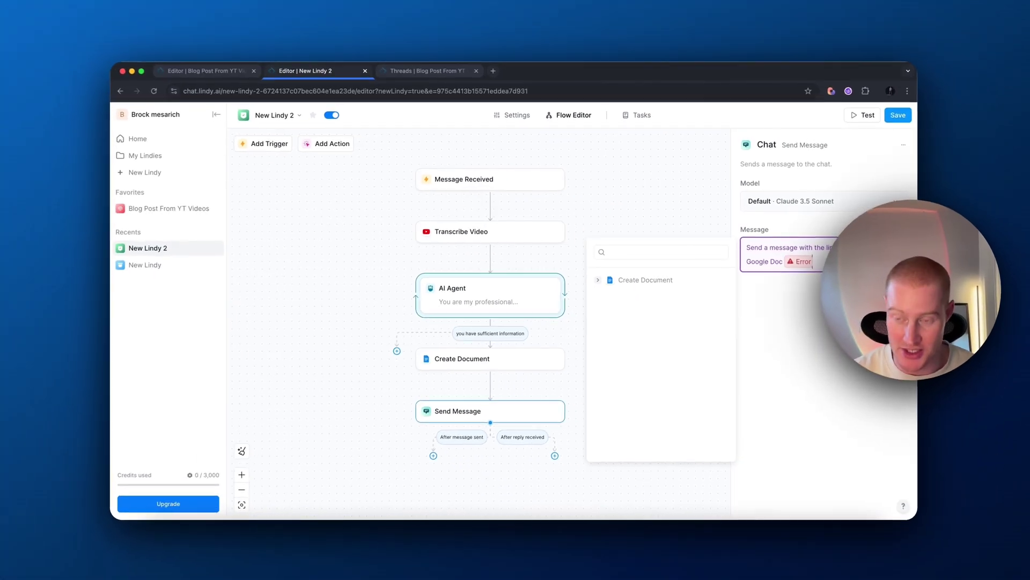
key("BackSpace")
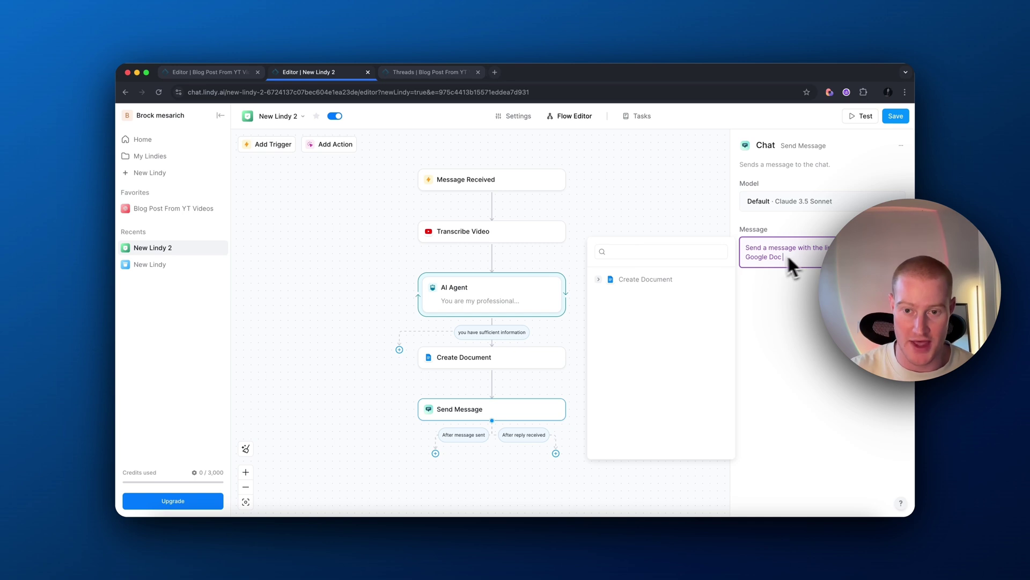
Insert Create Document's url variable into the message and save the flow
left_click(625, 280)
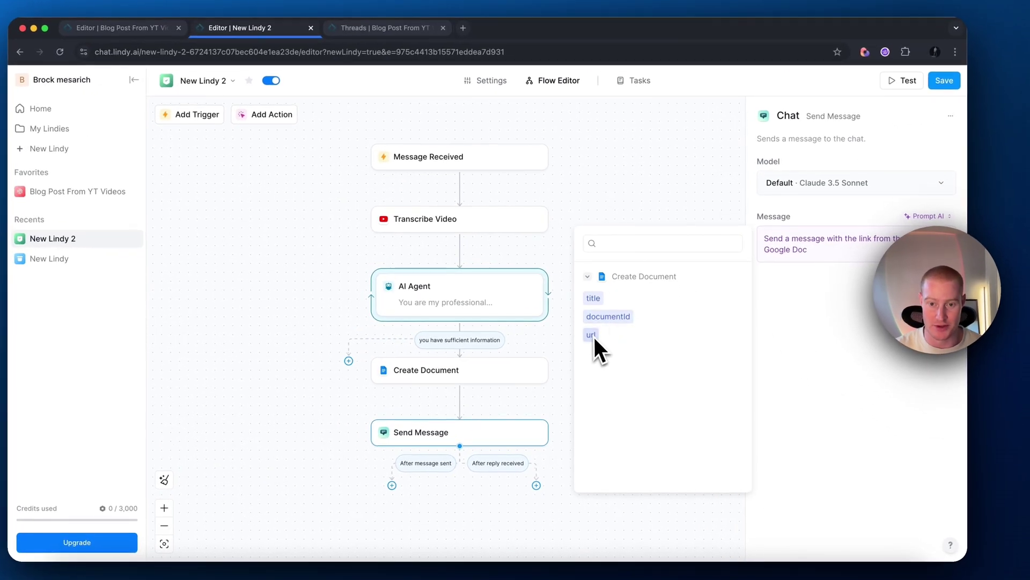
left_click(590, 334)
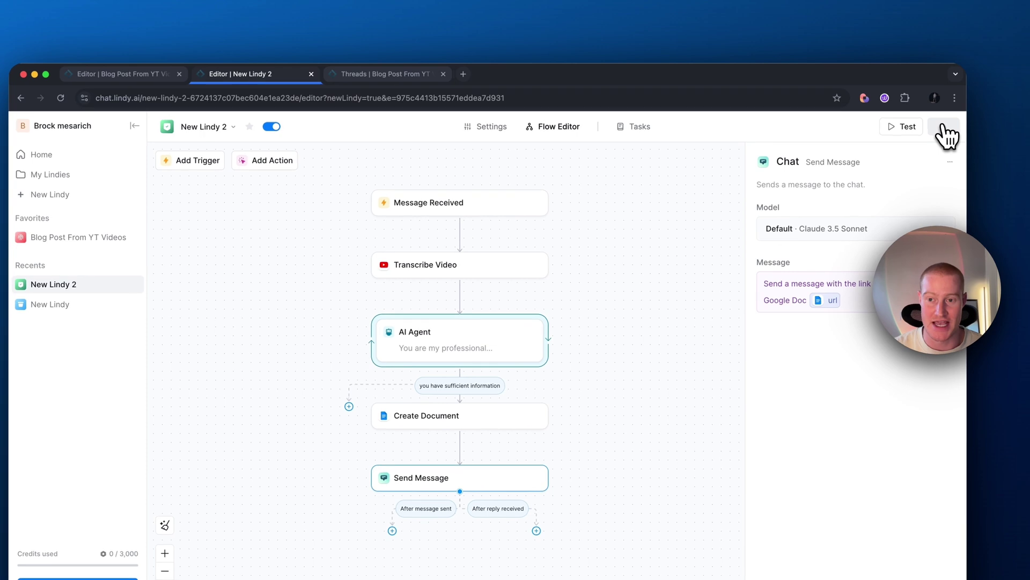
left_click(895, 119)
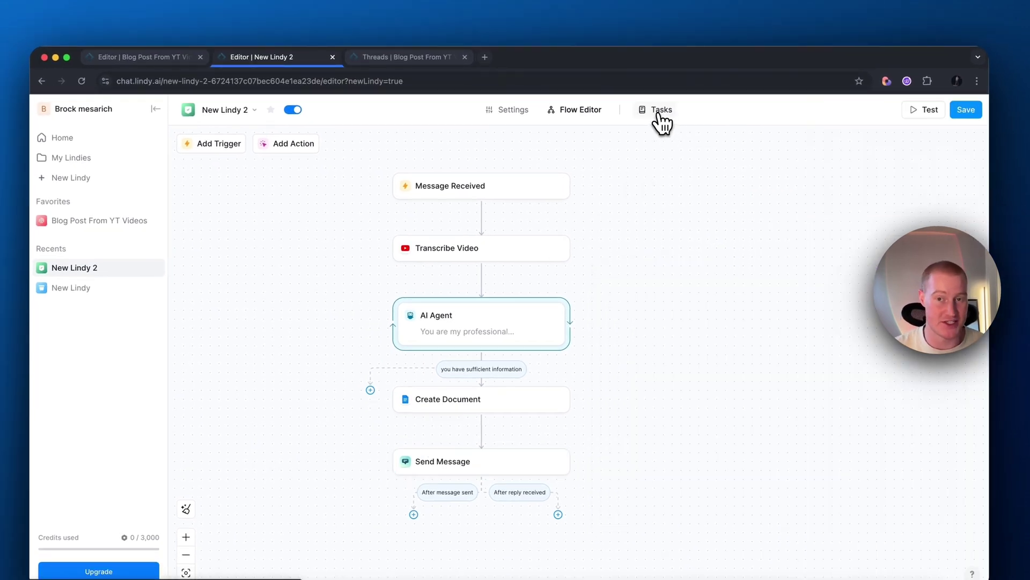
Save the flow and go to the Tasks page to test it
left_click(635, 122)
left_click(535, 362)
left_click(966, 109)
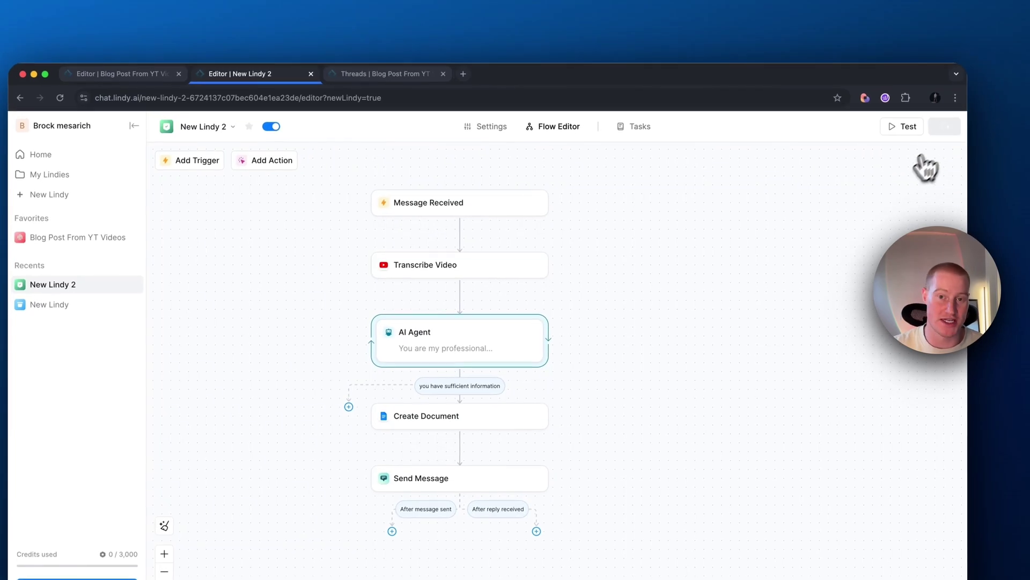
left_click(659, 110)
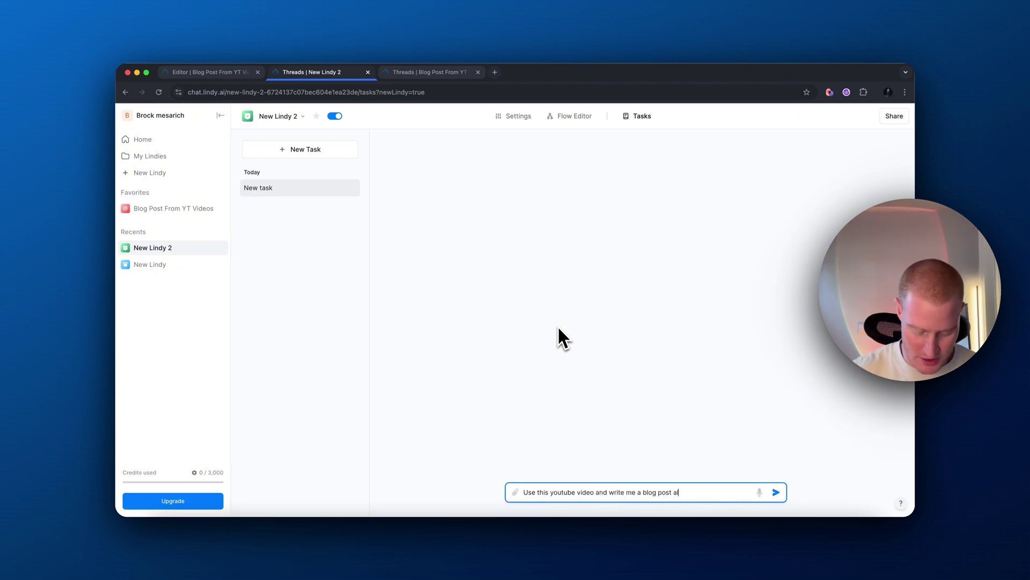
Send the blog post and newsletter email request with the pasted YouTube link, then open the video
type("er email")
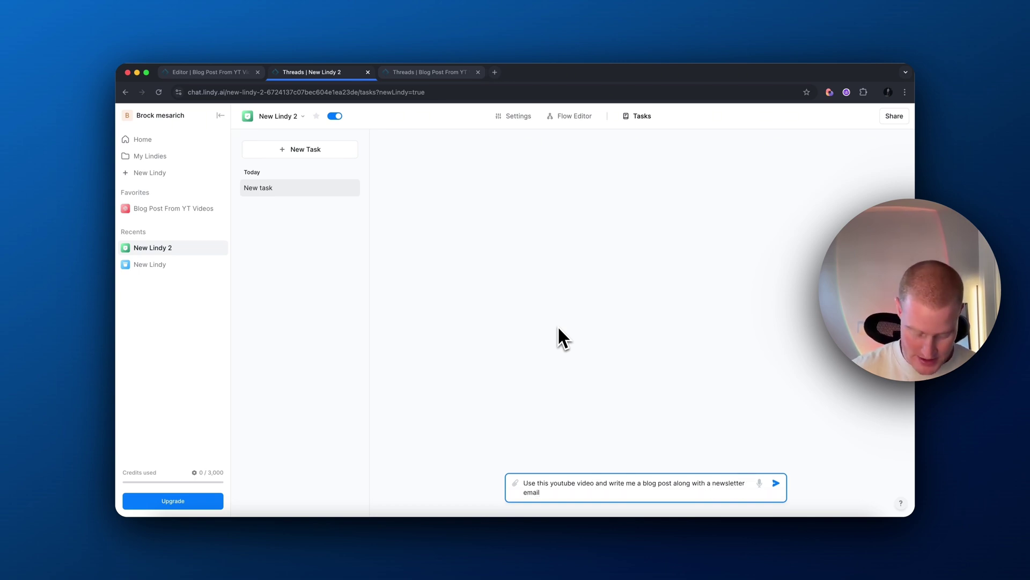
type(":")
key("super+v")
key("Return")
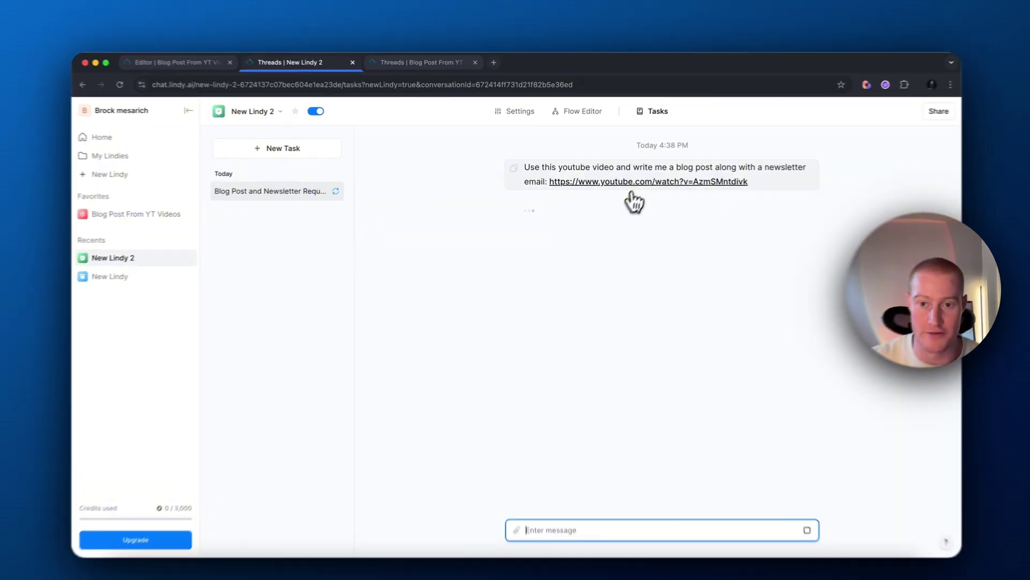
left_click(624, 182)
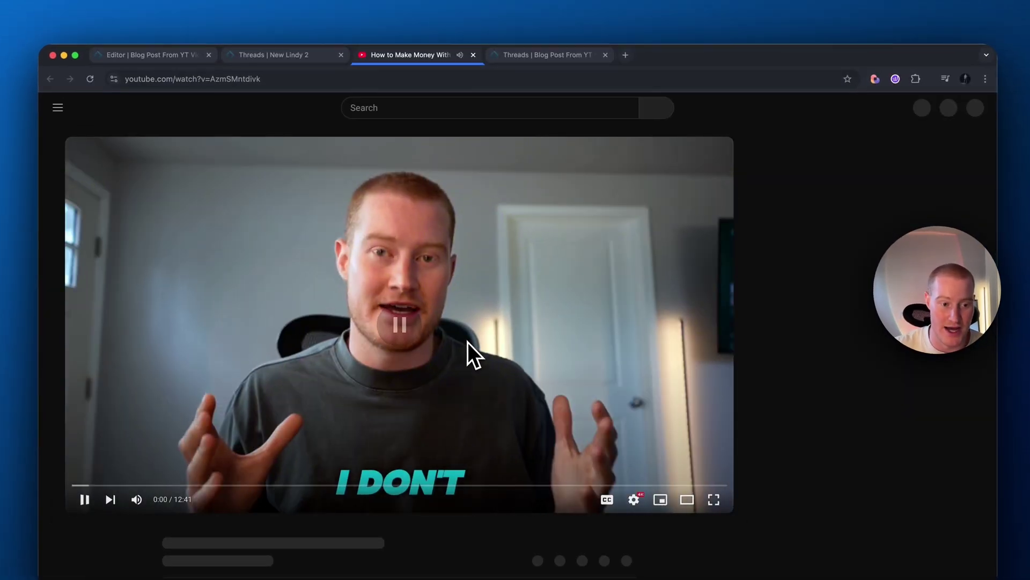
Pause the Bolt.new money video, skim its title and description, then return to the New Lindy 2 thread
left_click(467, 348)
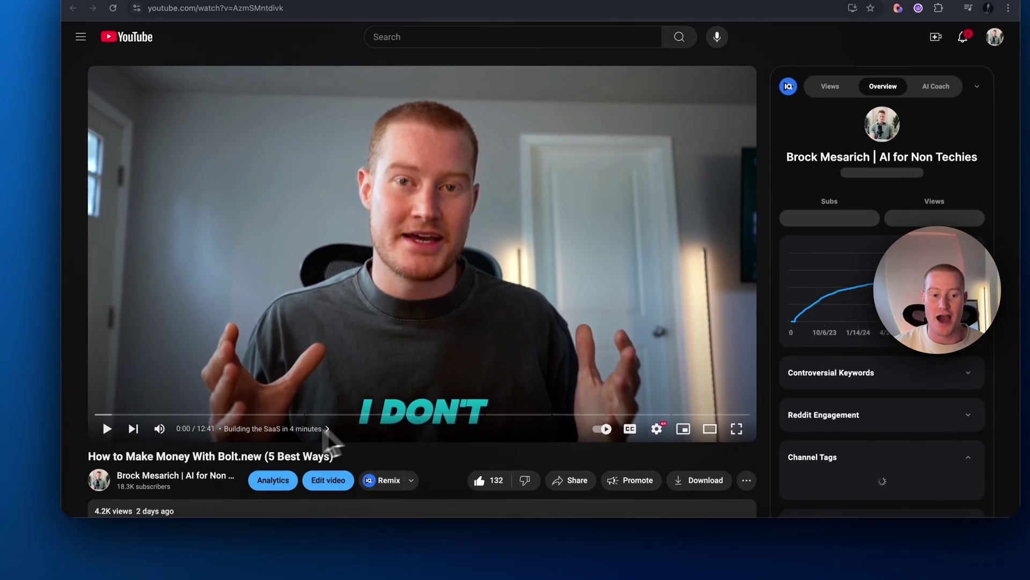
left_click_drag(110, 464, 342, 461)
left_click(360, 460)
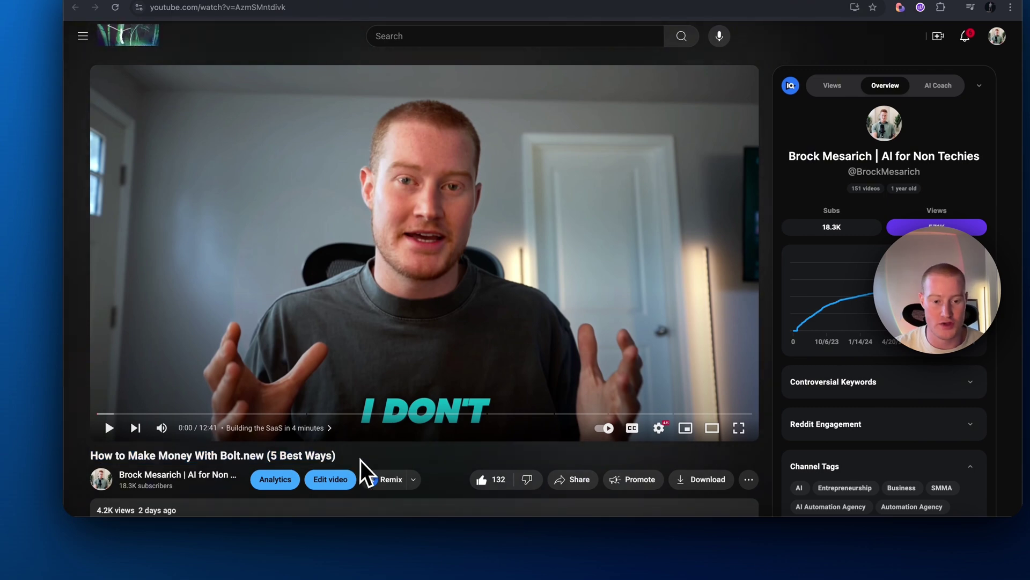
scroll(369, 452, "down", 5)
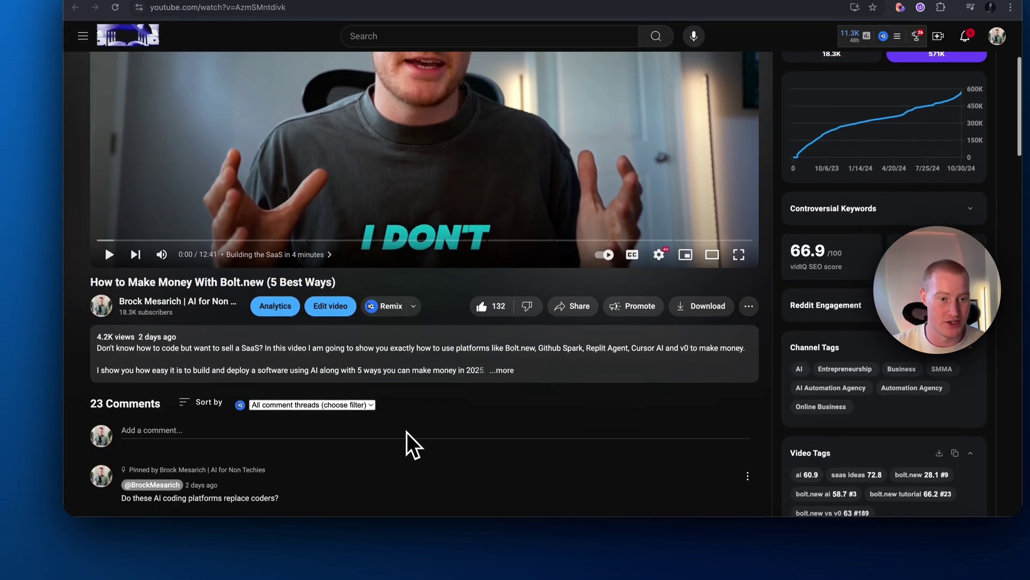
scroll(409, 430, "up", 10)
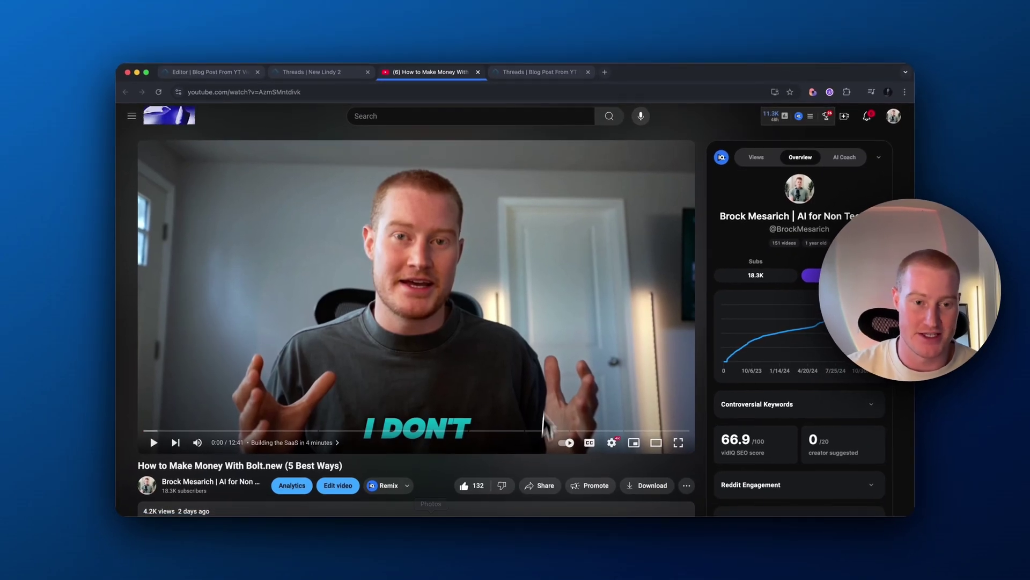
left_click(312, 72)
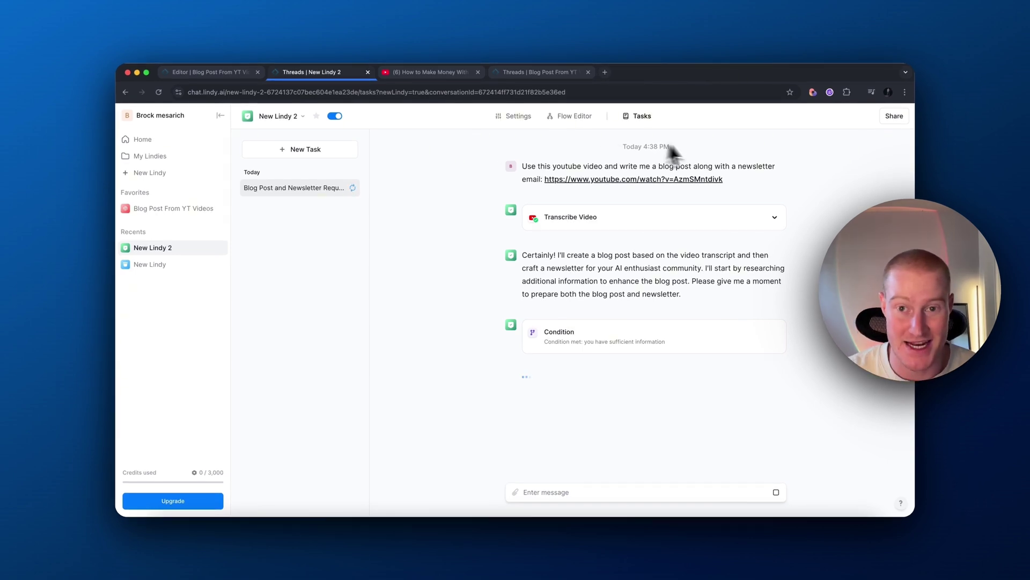
Inspect the Transcribe Video and Create Document results, then open the 'AI for Non-Techies' Google Doc
left_click(774, 216)
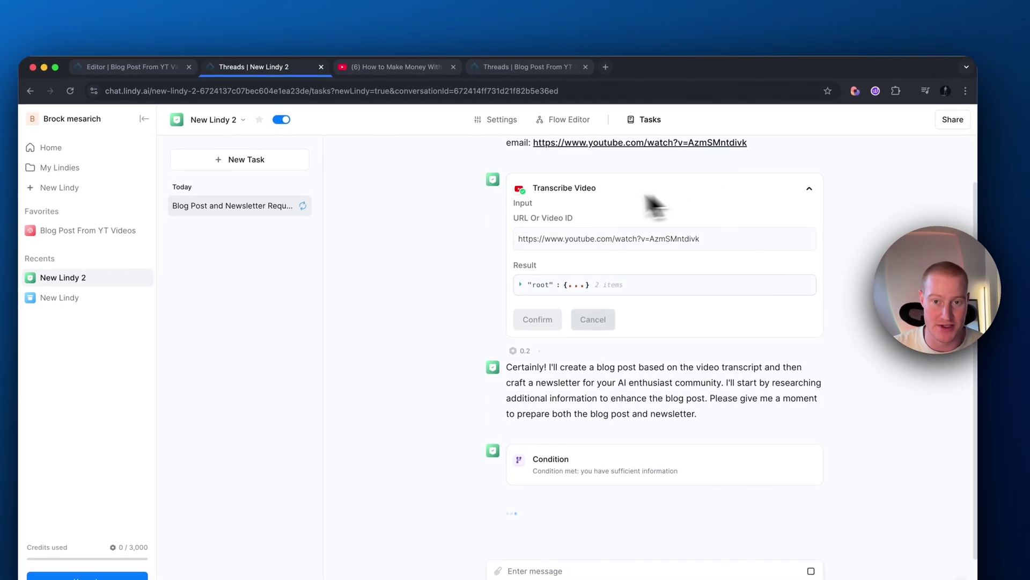
left_click(590, 195)
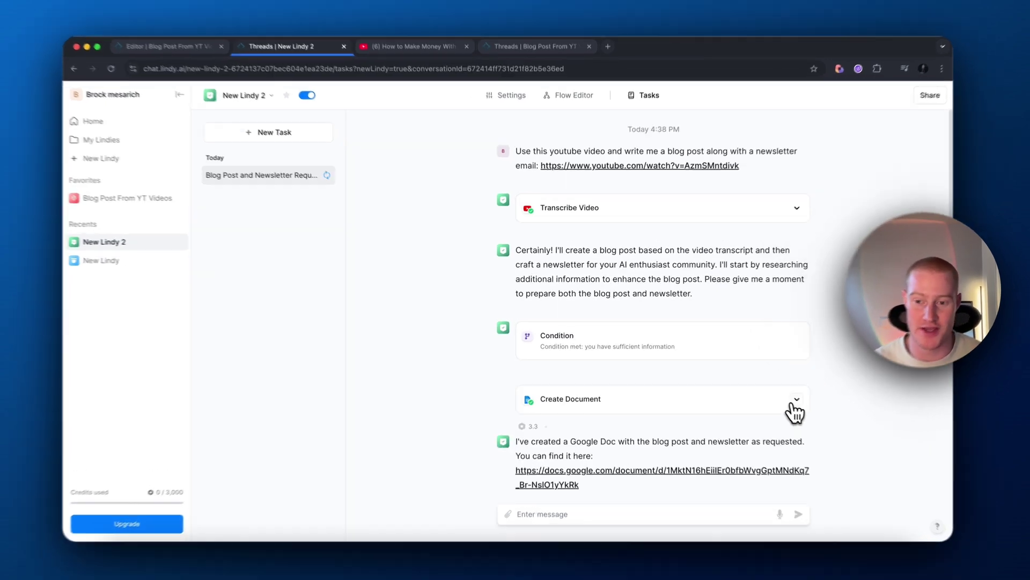
left_click(794, 412)
scroll(674, 392, "down", 5)
left_click(810, 294)
scroll(591, 332, "down", 3)
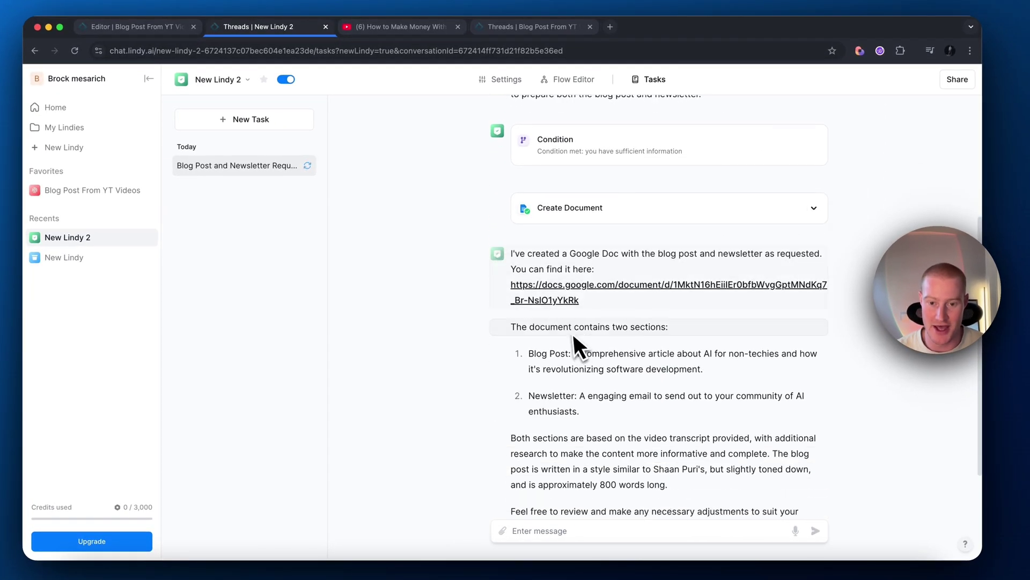
left_click(558, 298)
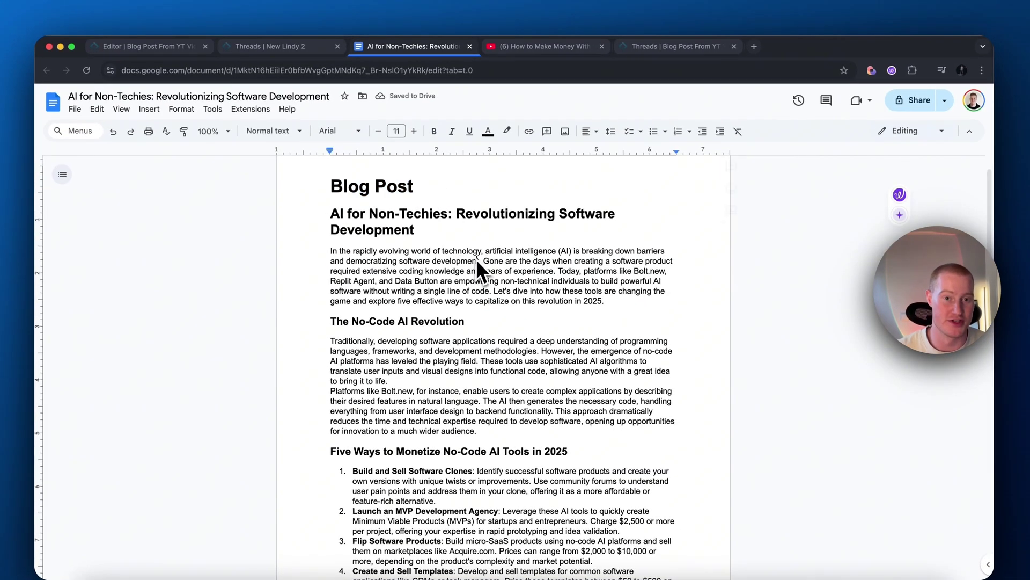
left_click_drag(334, 215, 621, 228)
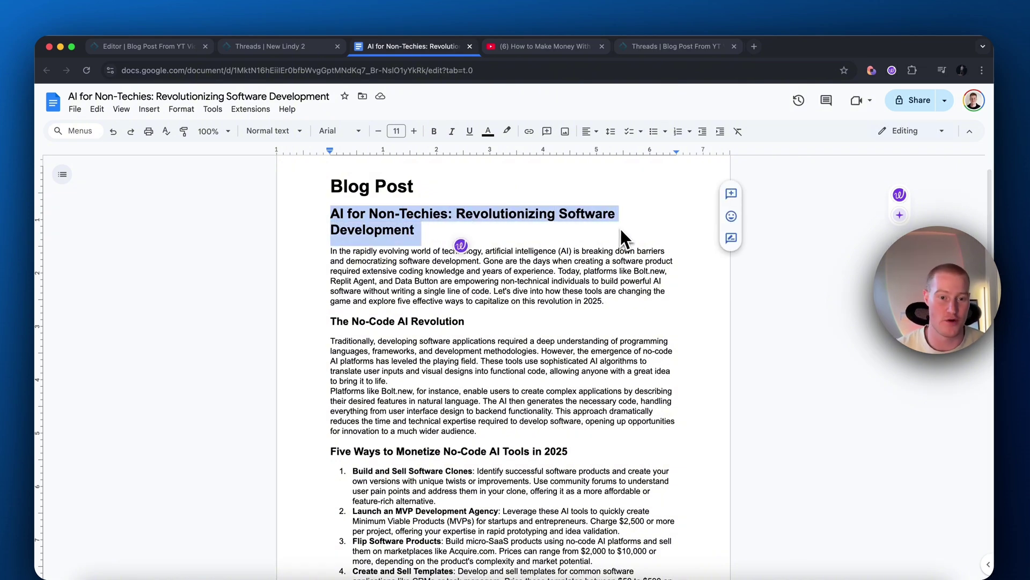
scroll(562, 296, "down", 1)
left_click(438, 316)
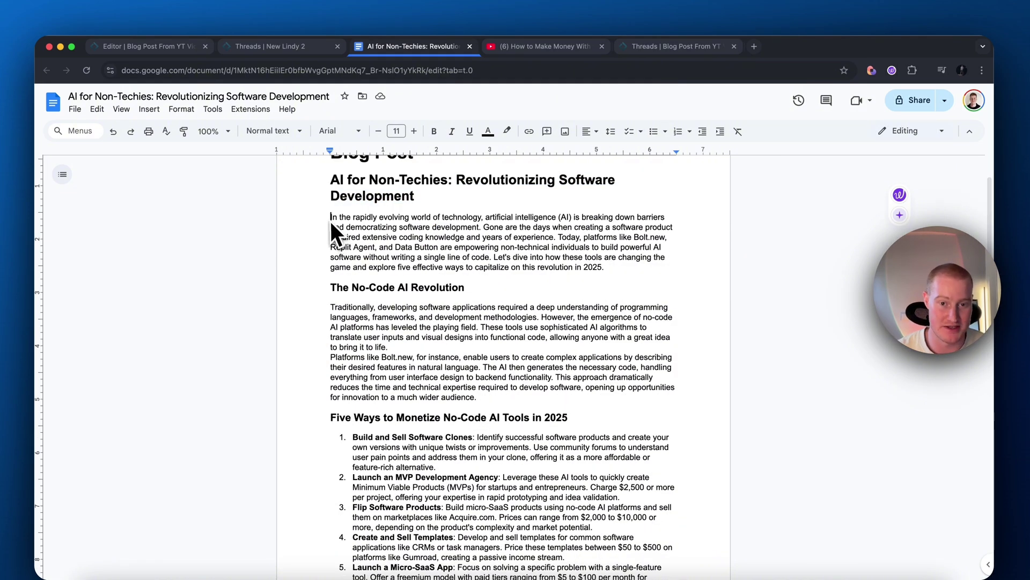
left_click_drag(331, 222, 510, 270)
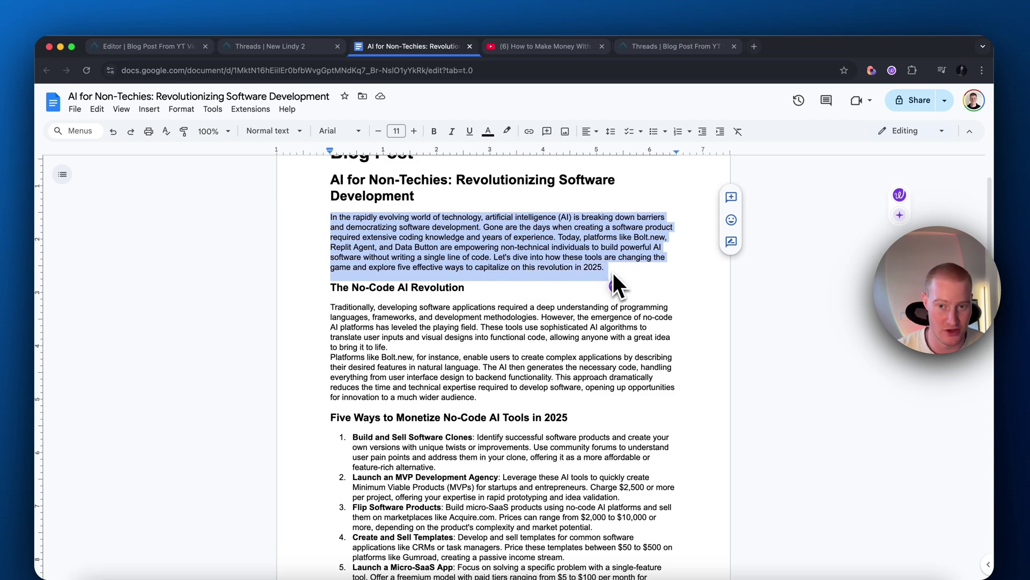
left_click(613, 275)
scroll(537, 306, "down", 15)
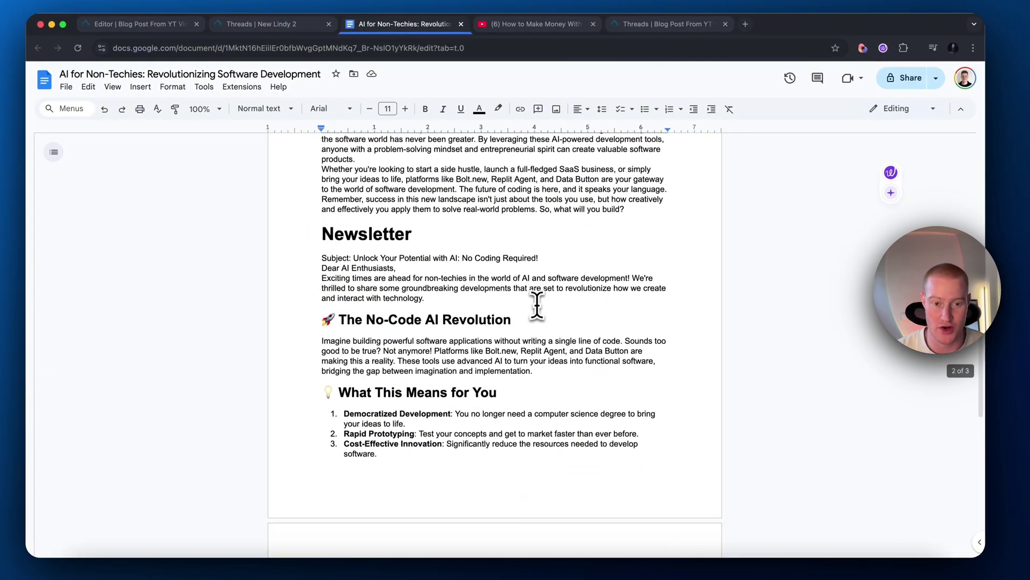
scroll(537, 306, "down", 10)
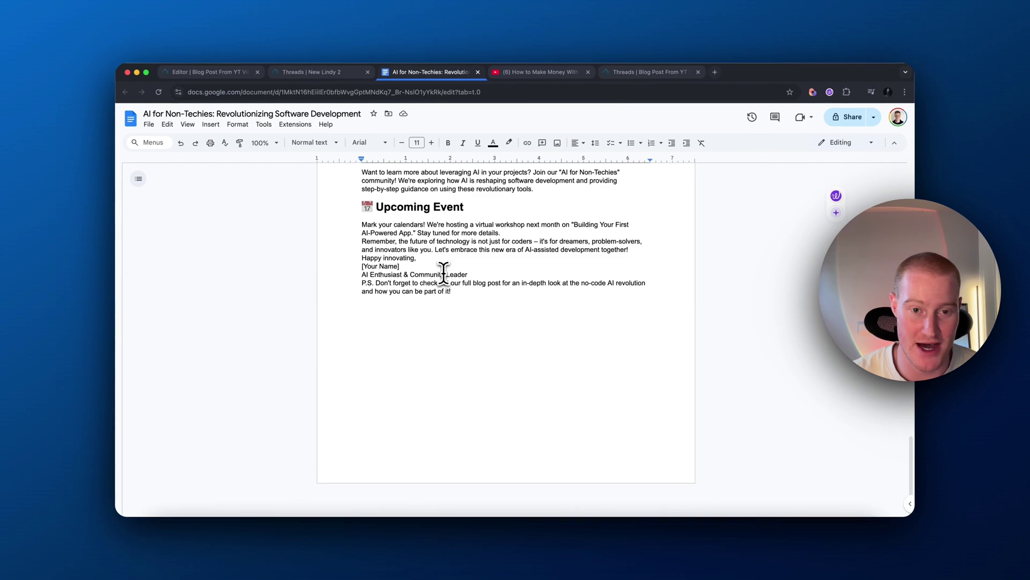
scroll(444, 274, "up", 15)
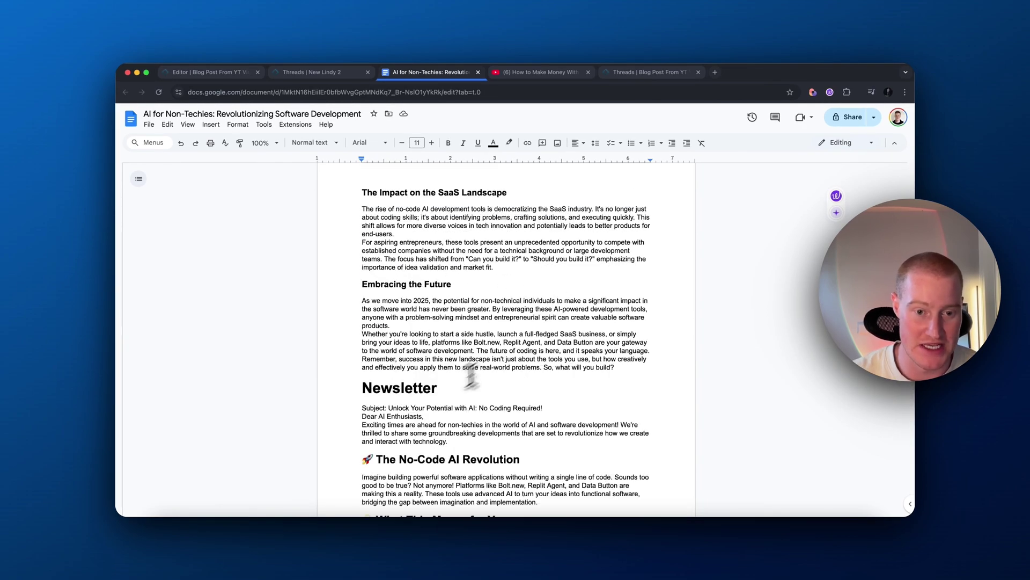
scroll(471, 376, "down", 3)
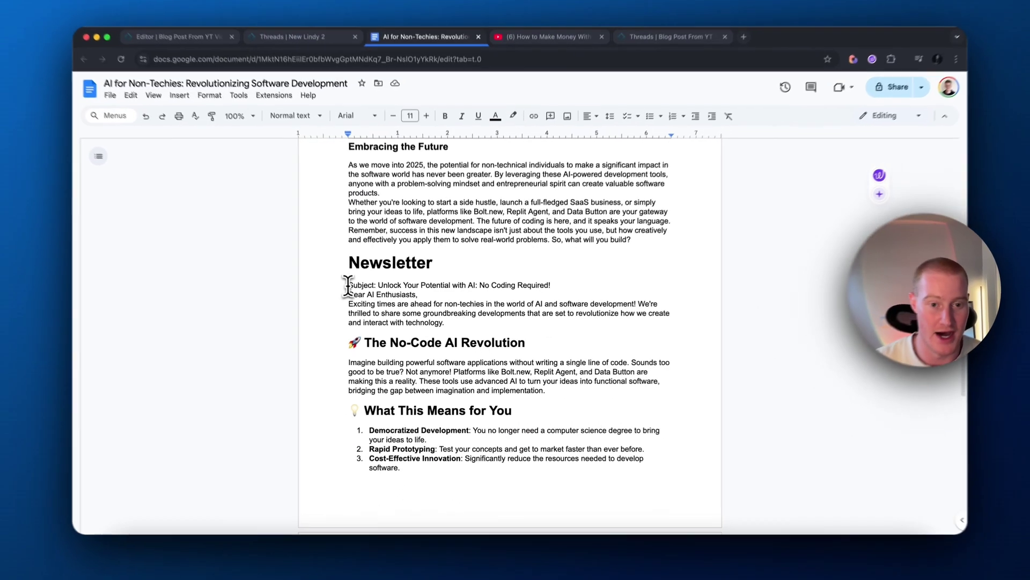
left_click_drag(347, 286, 564, 282)
left_click(347, 302)
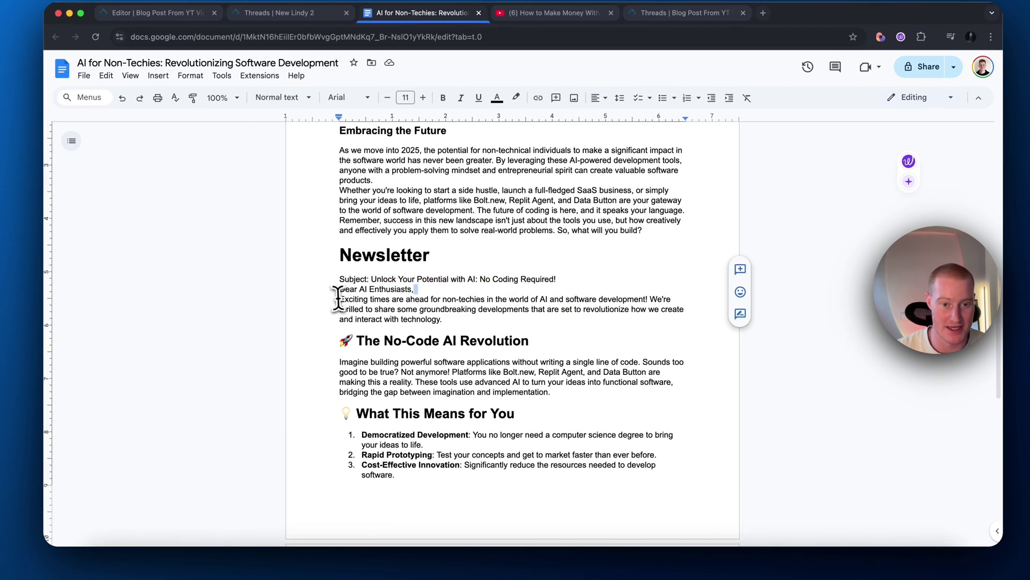
left_click_drag(338, 299, 483, 322)
left_click(445, 319)
triple_click(551, 346)
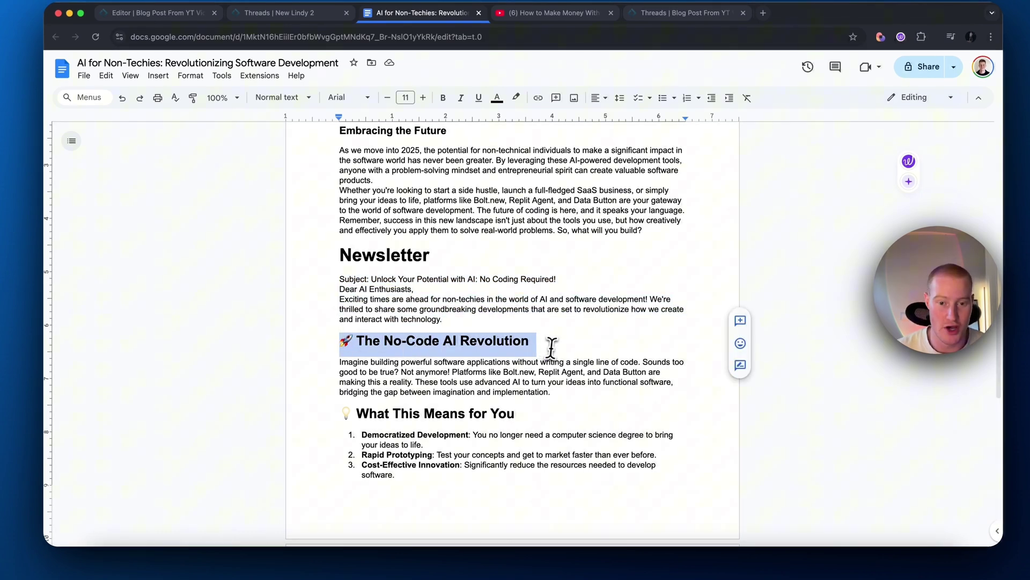
scroll(551, 346, "down", 3)
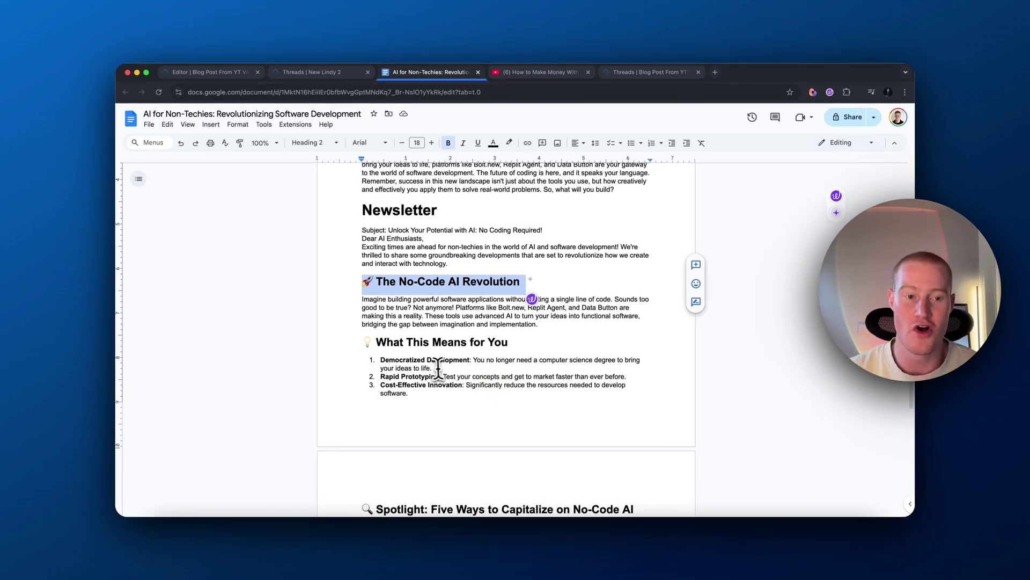
scroll(438, 370, "down", 2)
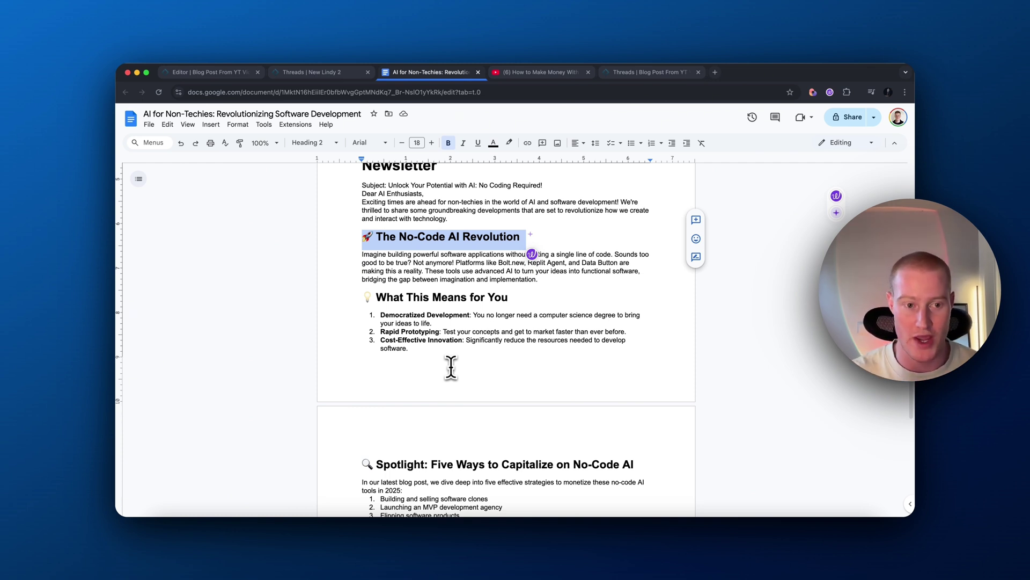
scroll(448, 367, "down", 10)
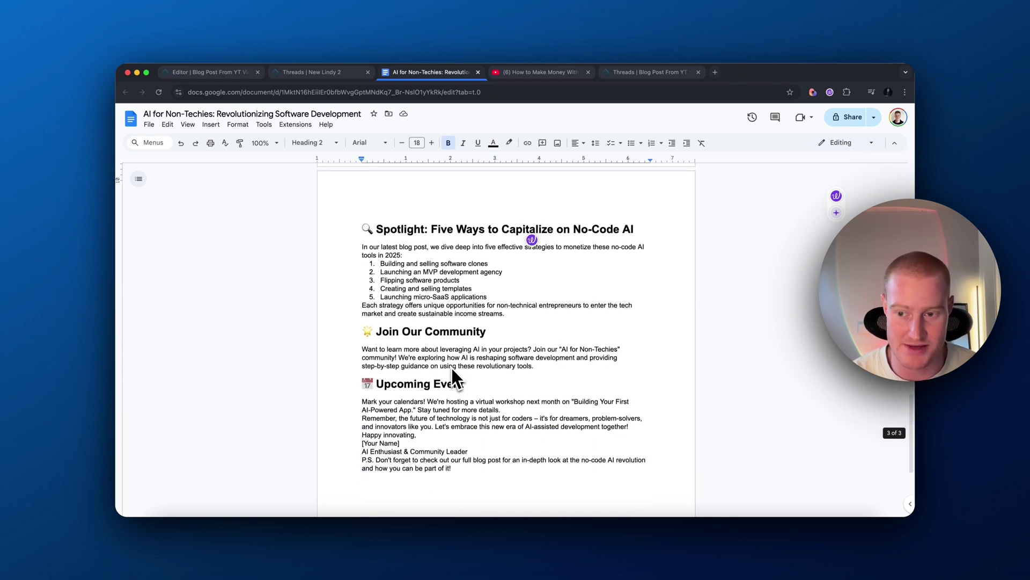
scroll(443, 371, "up", 15)
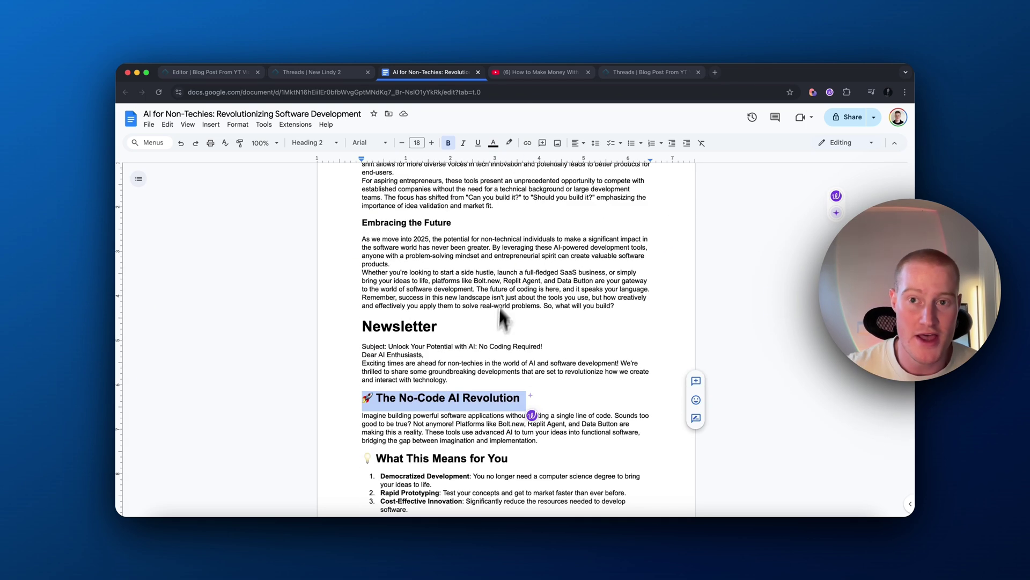